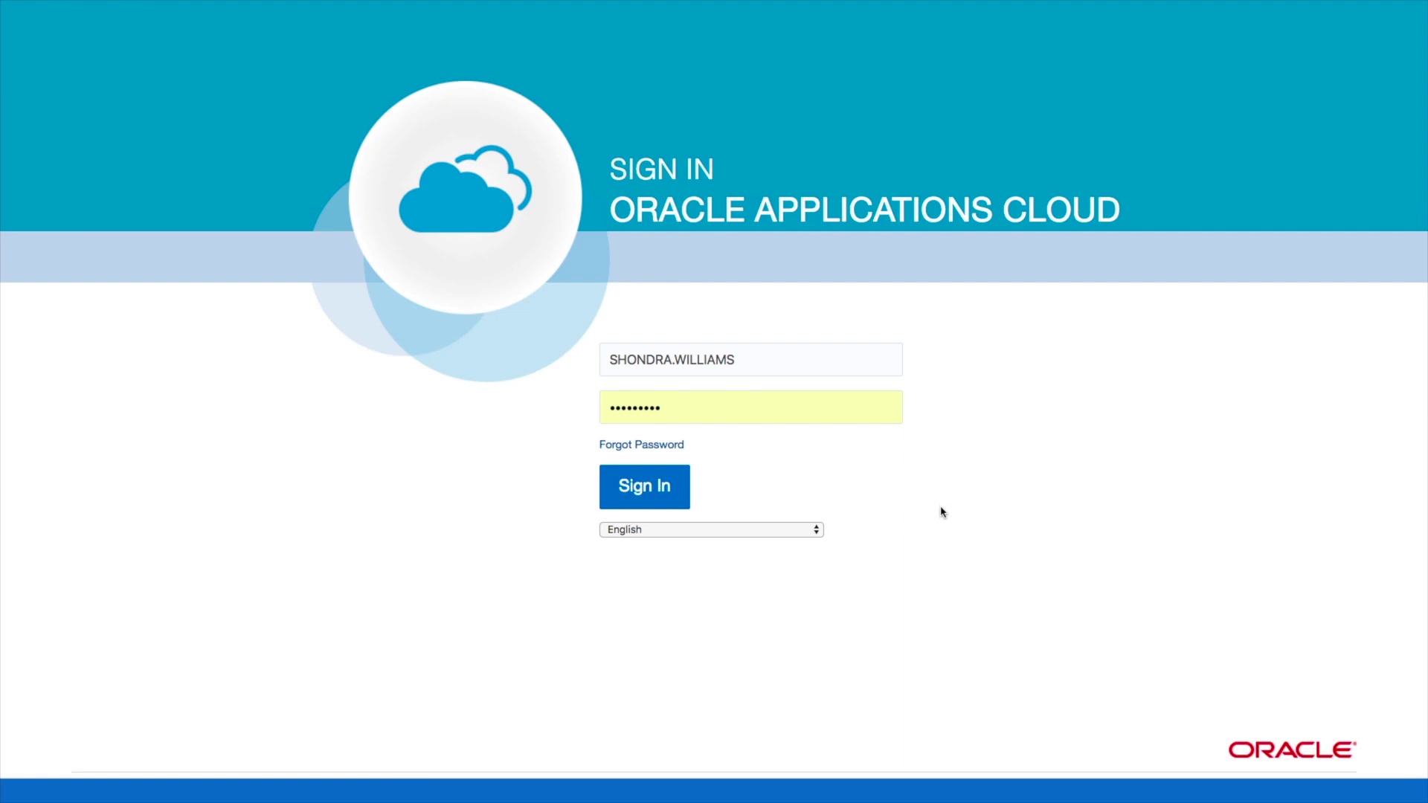
Step: Sign in, switch to the Payables apps and open the Invoices work area
{"action": "left_click", "coordinate": [641, 487]}
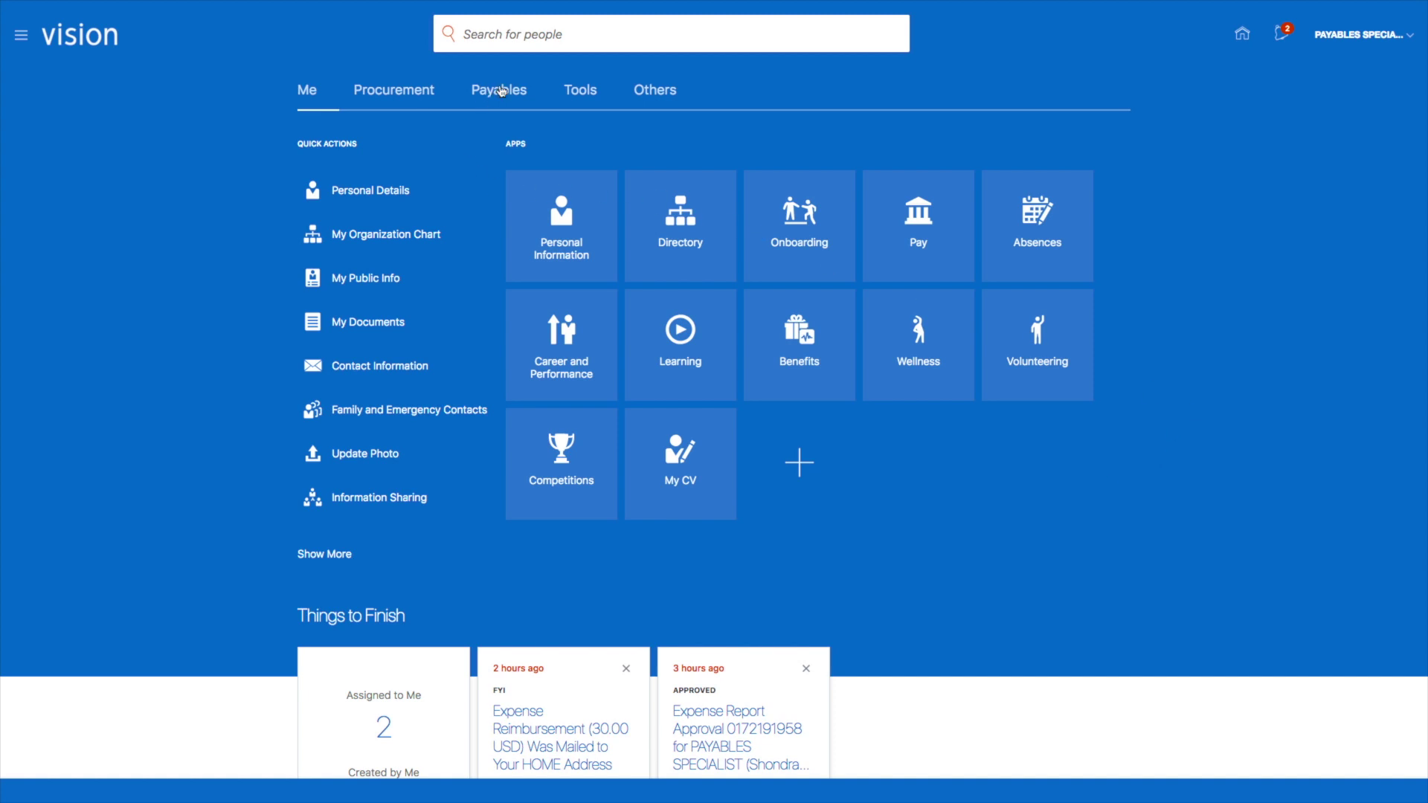
{"action": "left_click", "coordinate": [501, 90]}
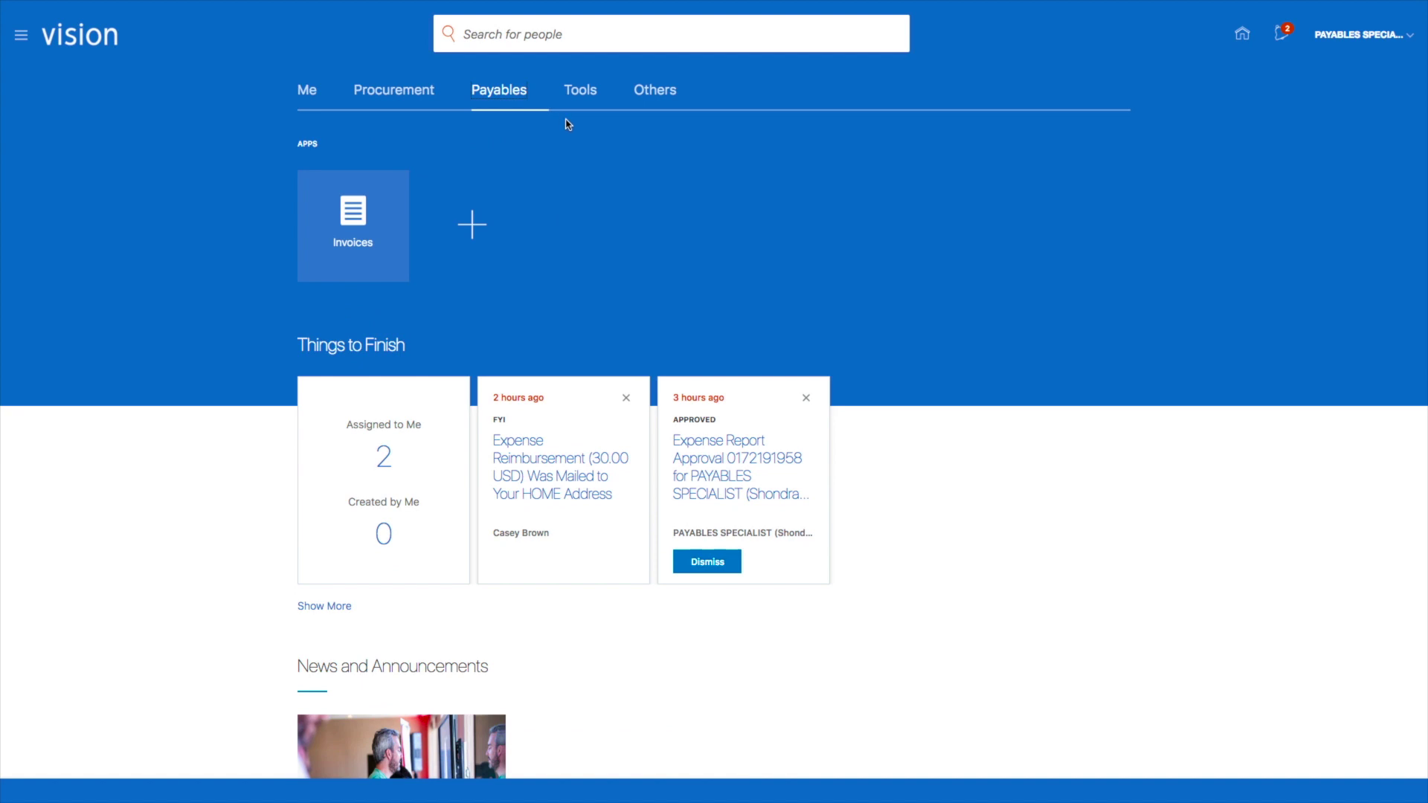
{"action": "left_click", "coordinate": [354, 222]}
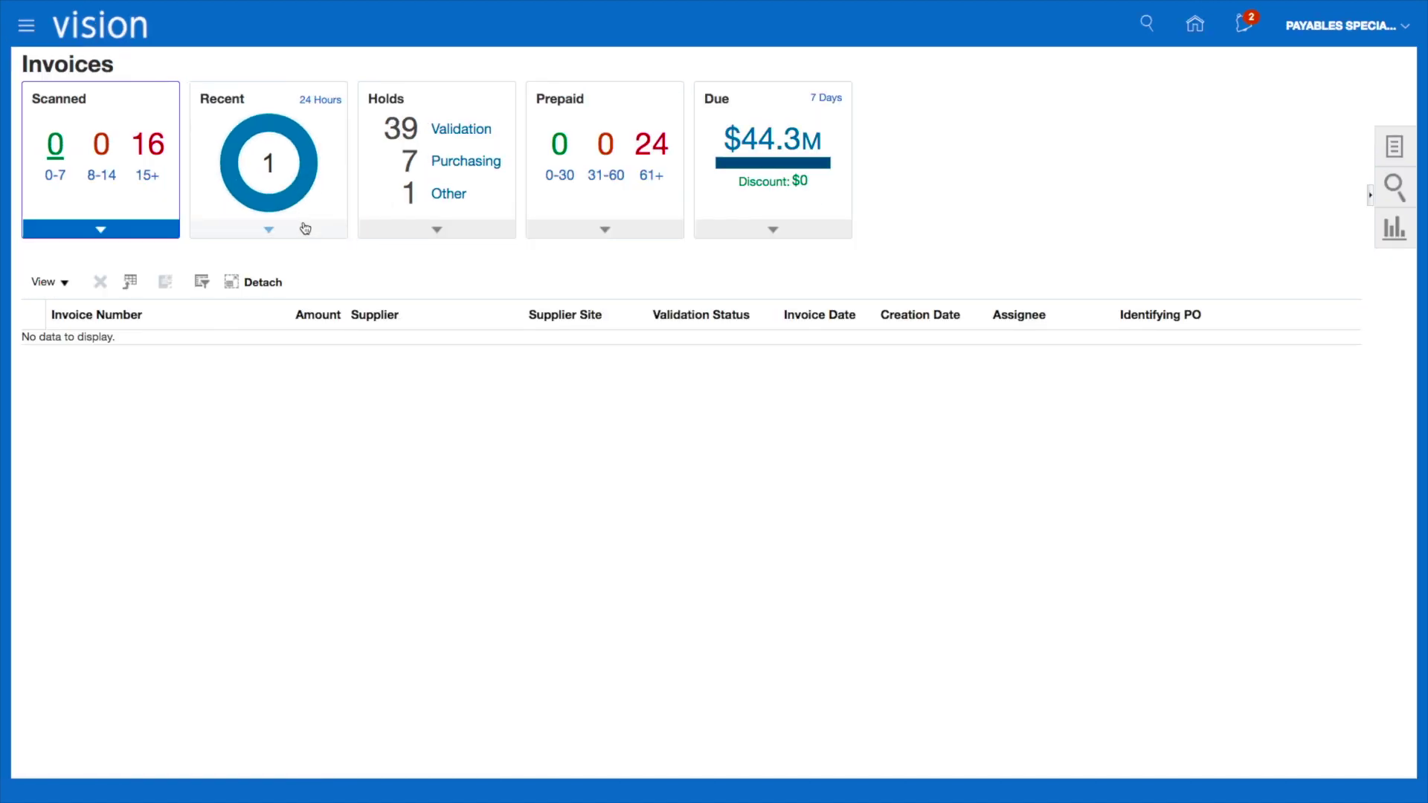
Step: List the recent invoice INV-10001 and open the invoice tasks panel
{"action": "left_click", "coordinate": [310, 235]}
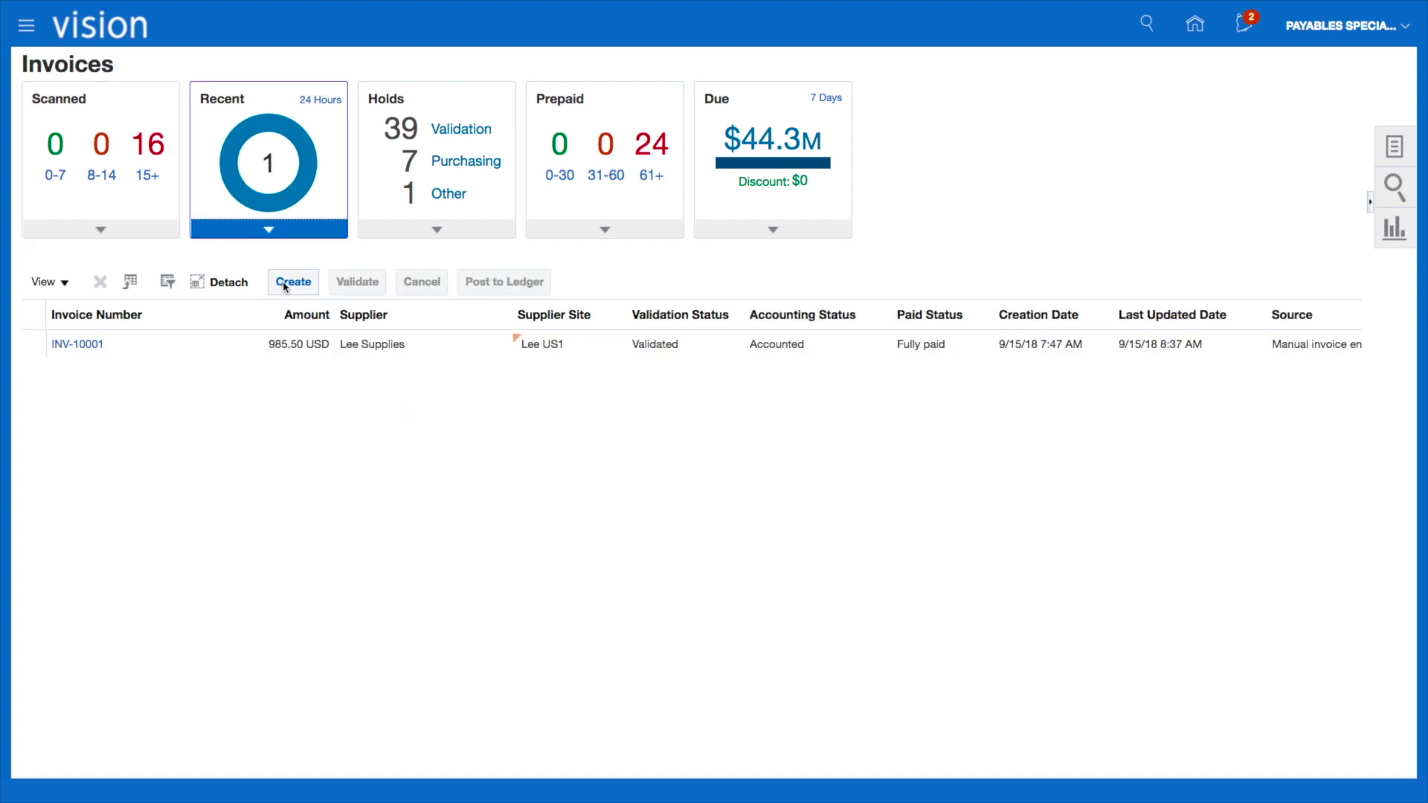
{"action": "left_click", "coordinate": [1394, 148]}
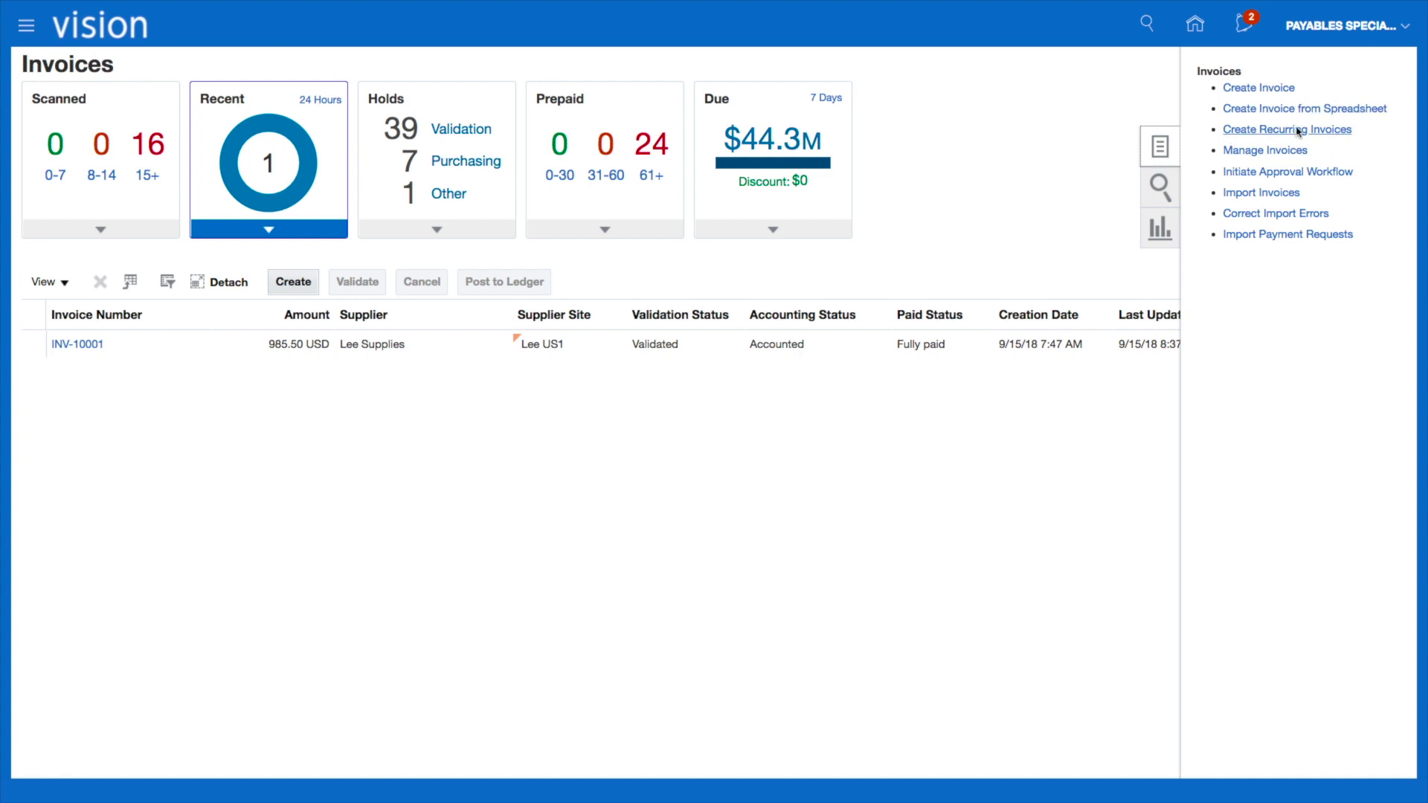
Step: Create a new invoice for US1 Business Unit with supplier Lee Supplies, site Lee US1
{"action": "left_click", "coordinate": [1255, 88]}
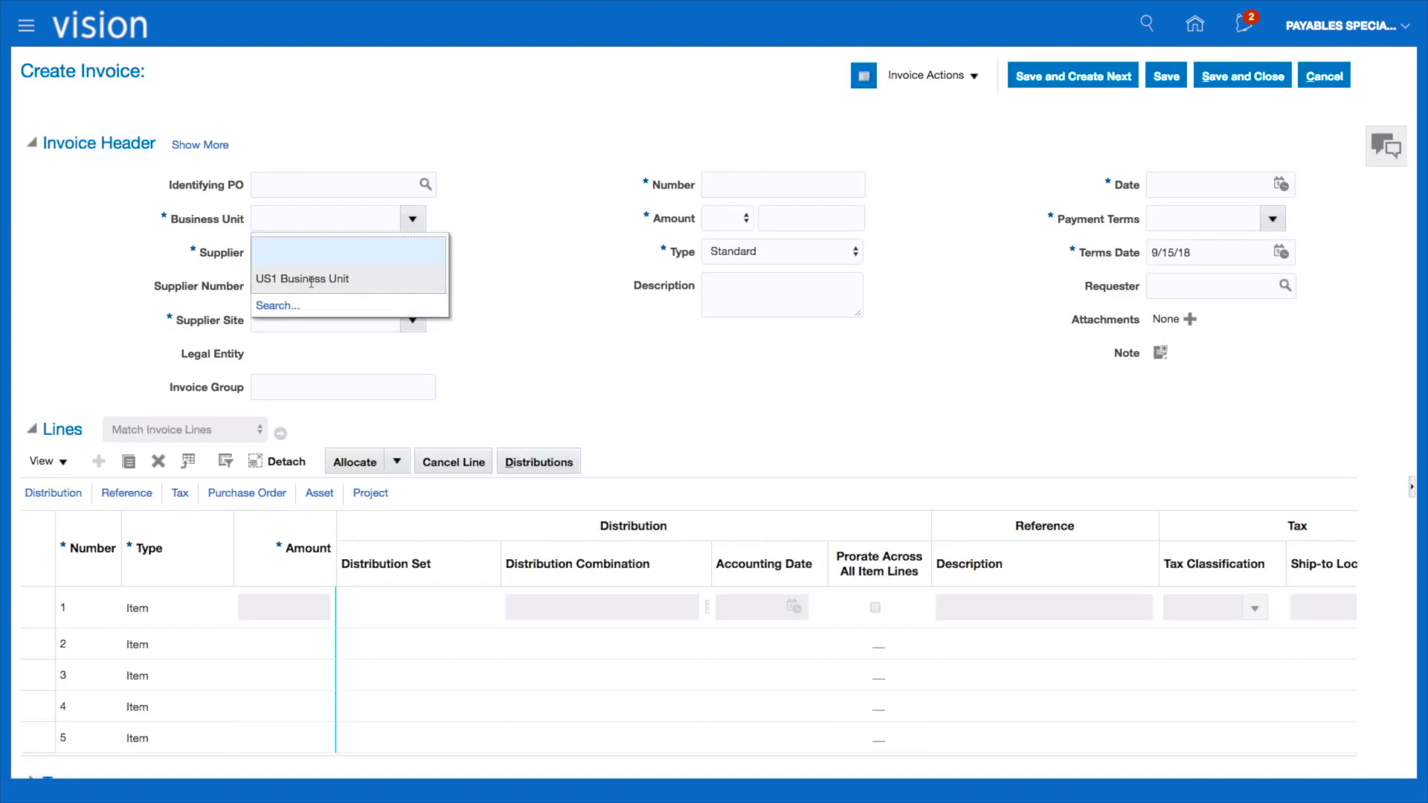
{"action": "left_click", "coordinate": [307, 279]}
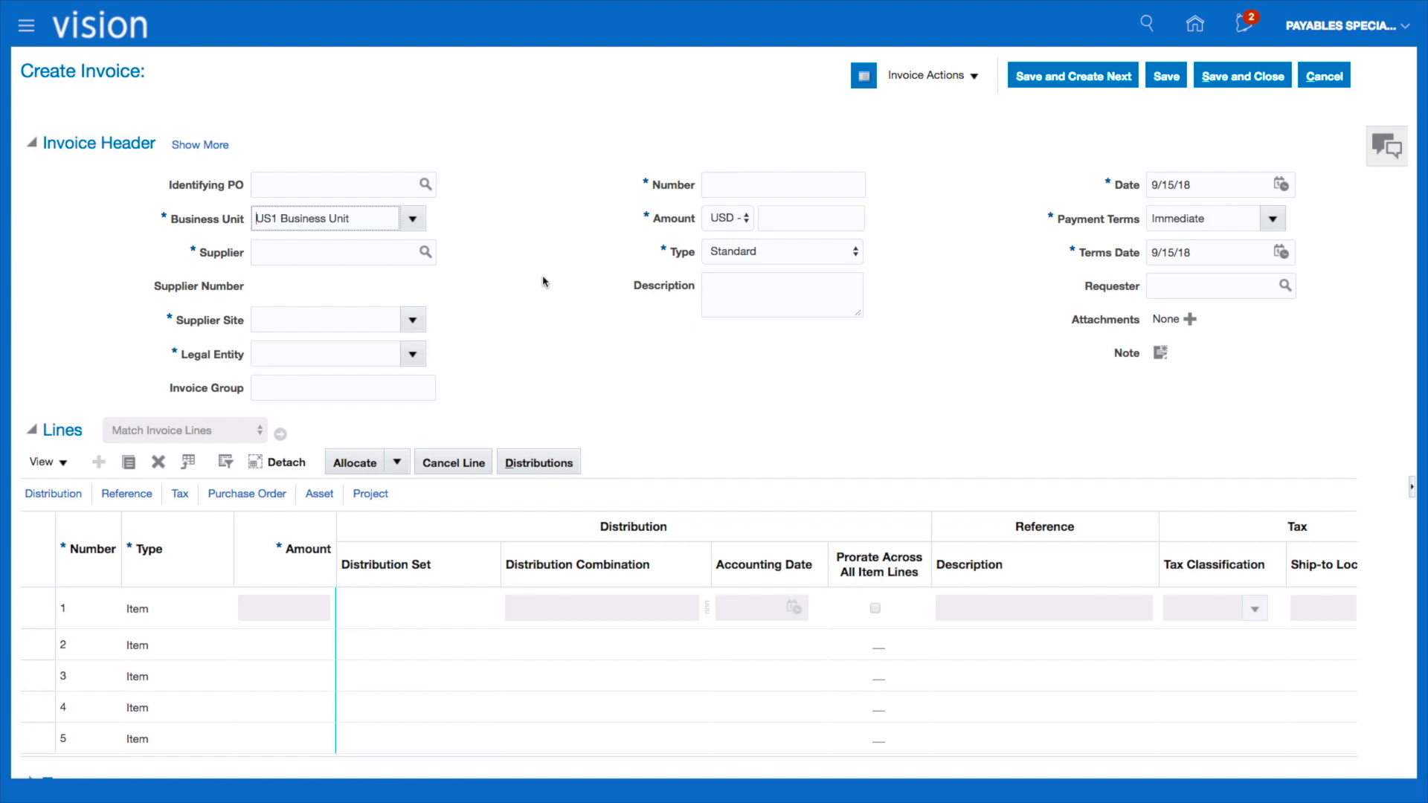
{"action": "left_click", "coordinate": [328, 252]}
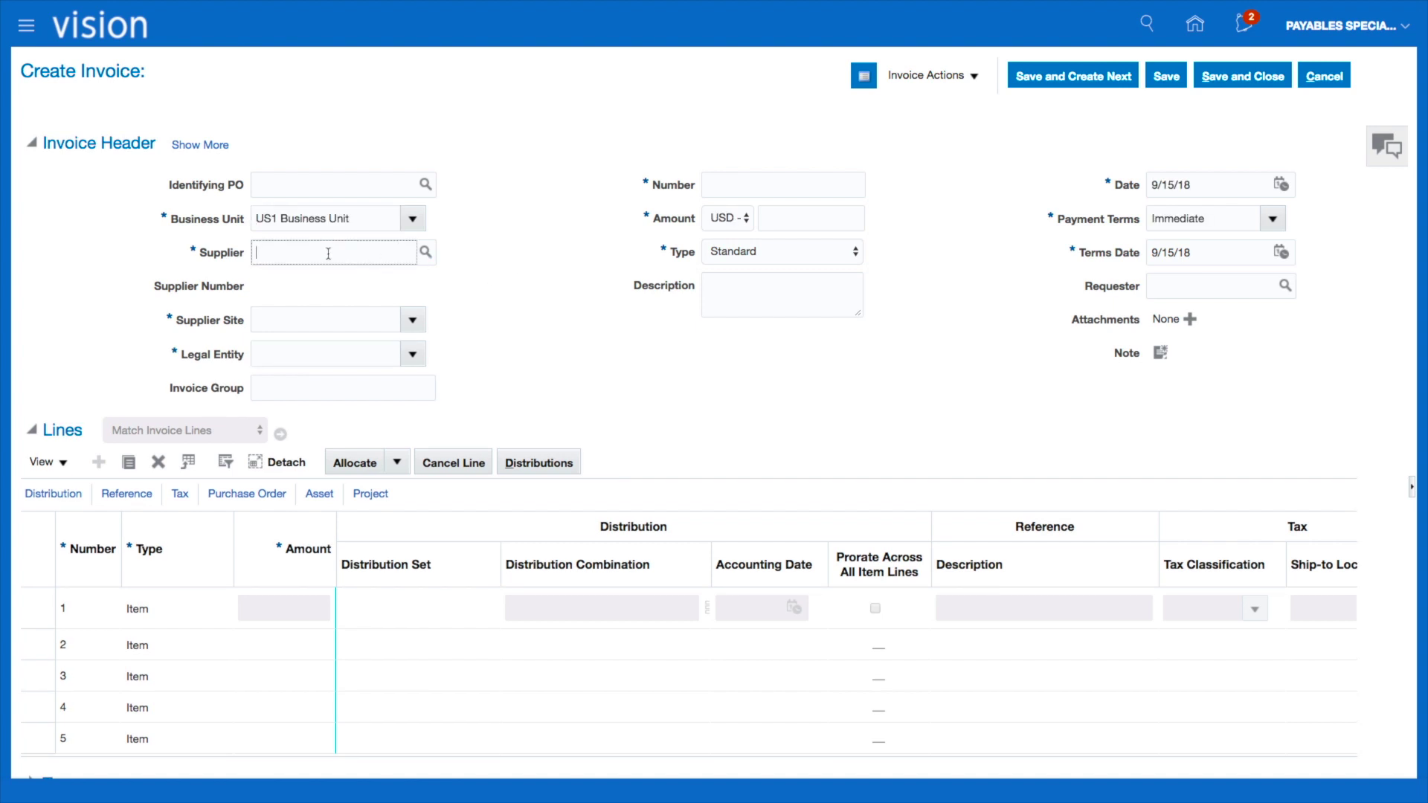
{"action": "type", "text": "Lee"}
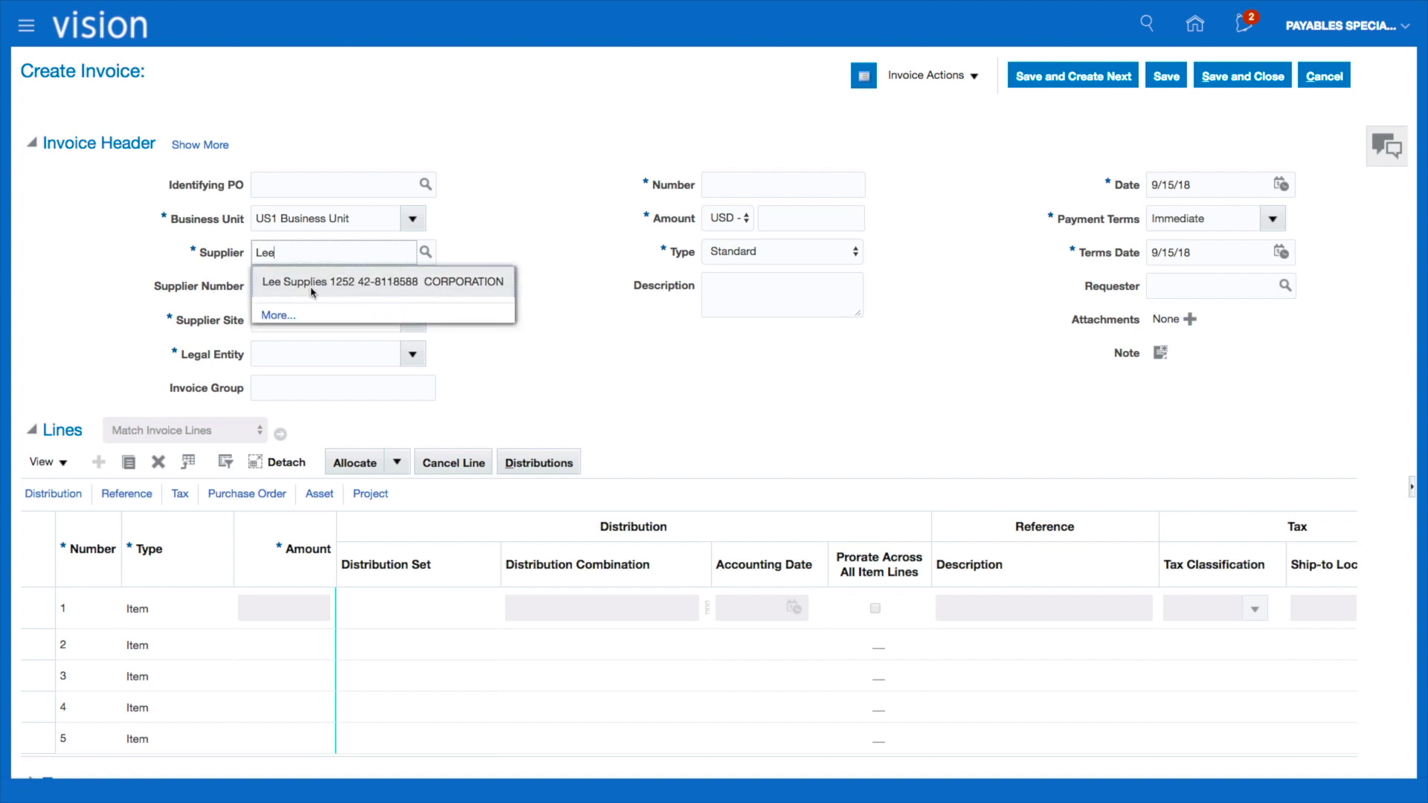
{"action": "left_click", "coordinate": [314, 286]}
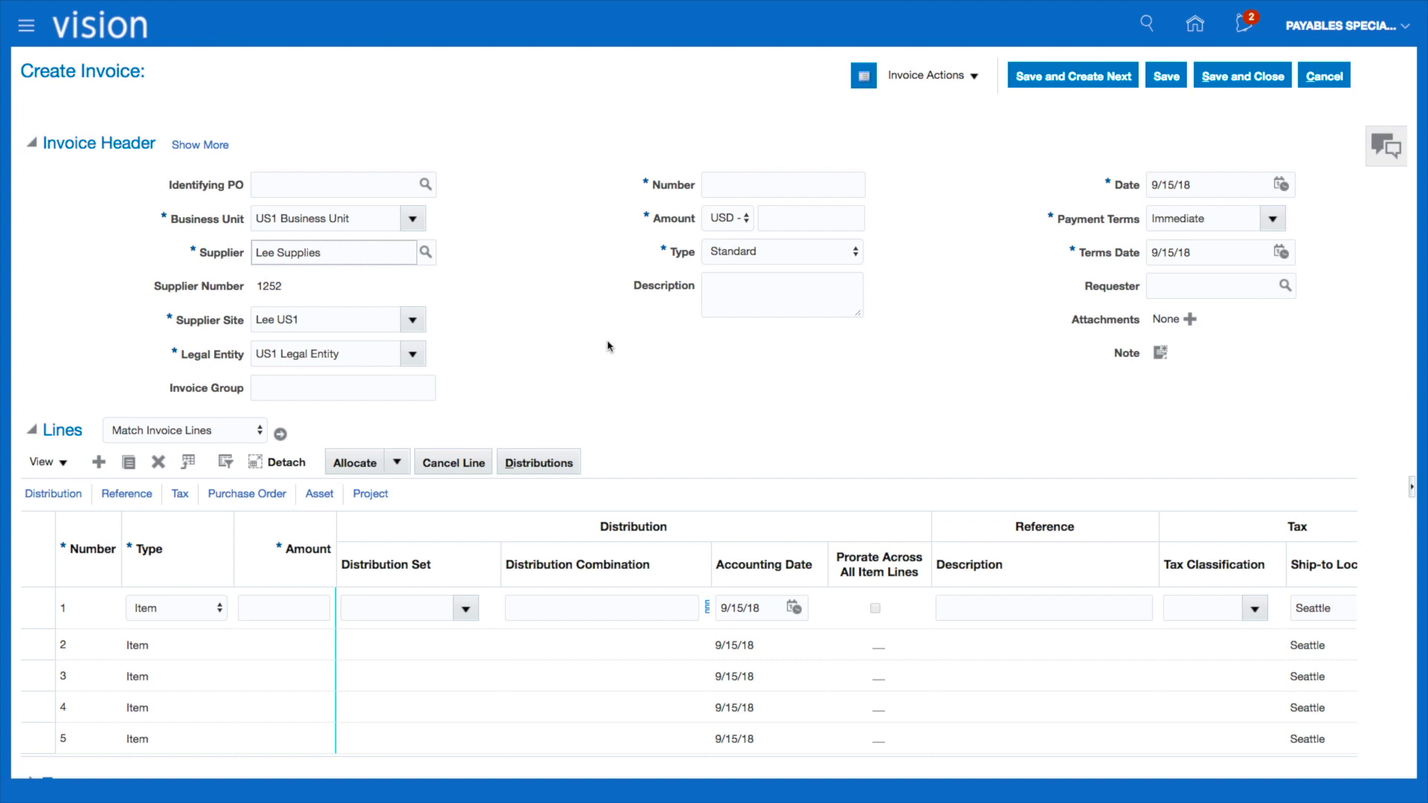
{"action": "left_click", "coordinate": [726, 185]}
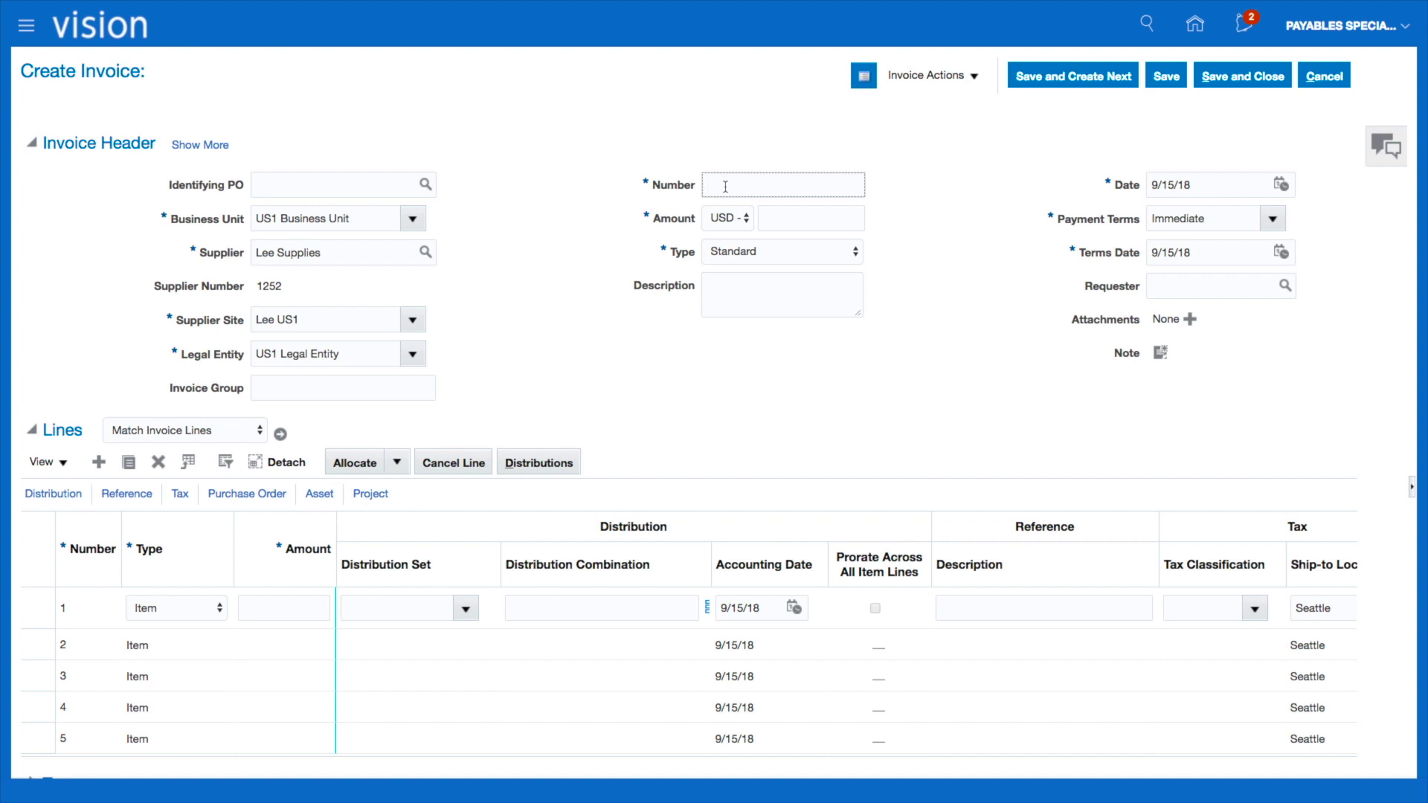
{"action": "type", "text": "201809-0001"}
{"action": "left_click", "coordinate": [784, 220]}
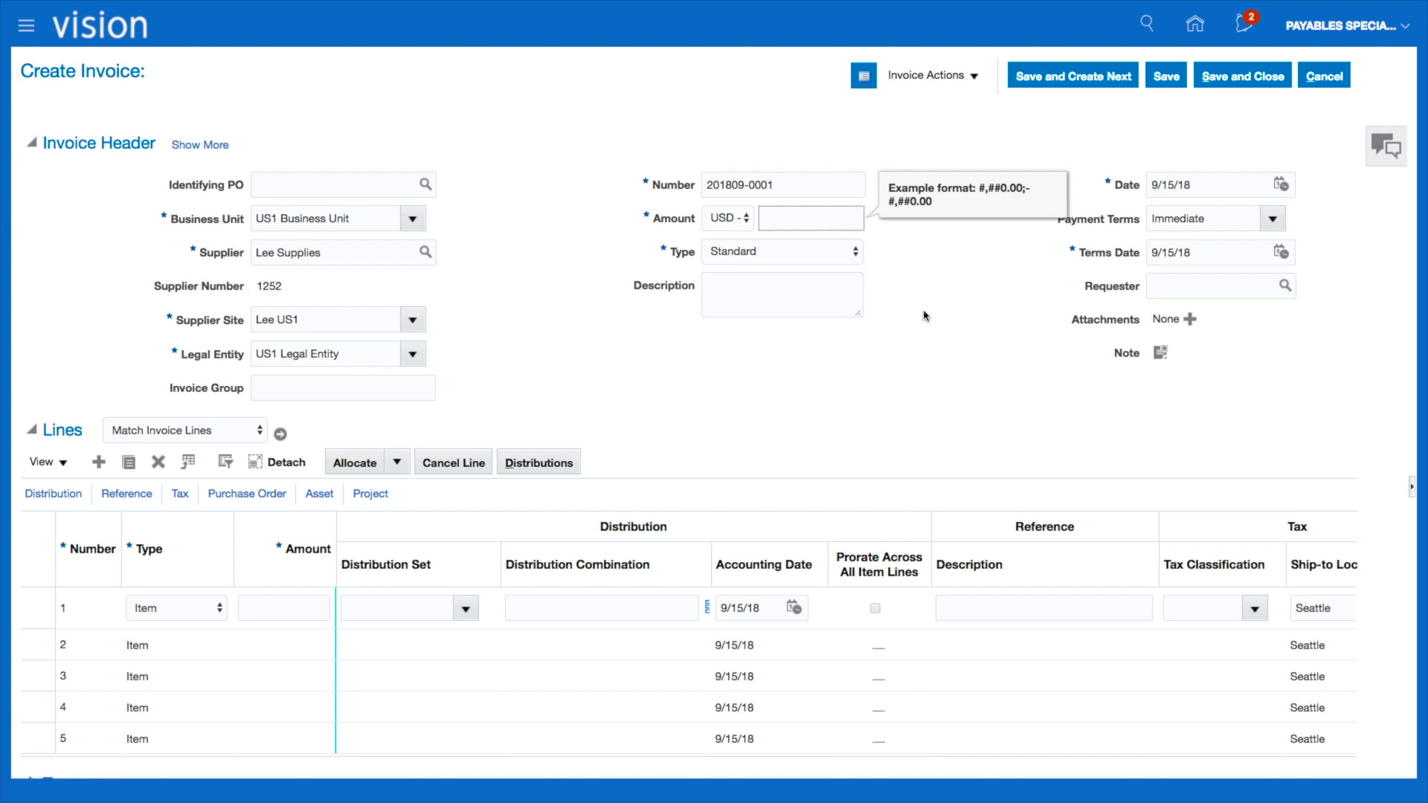
{"action": "type", "text": "1971.00"}
{"action": "left_click", "coordinate": [905, 342]}
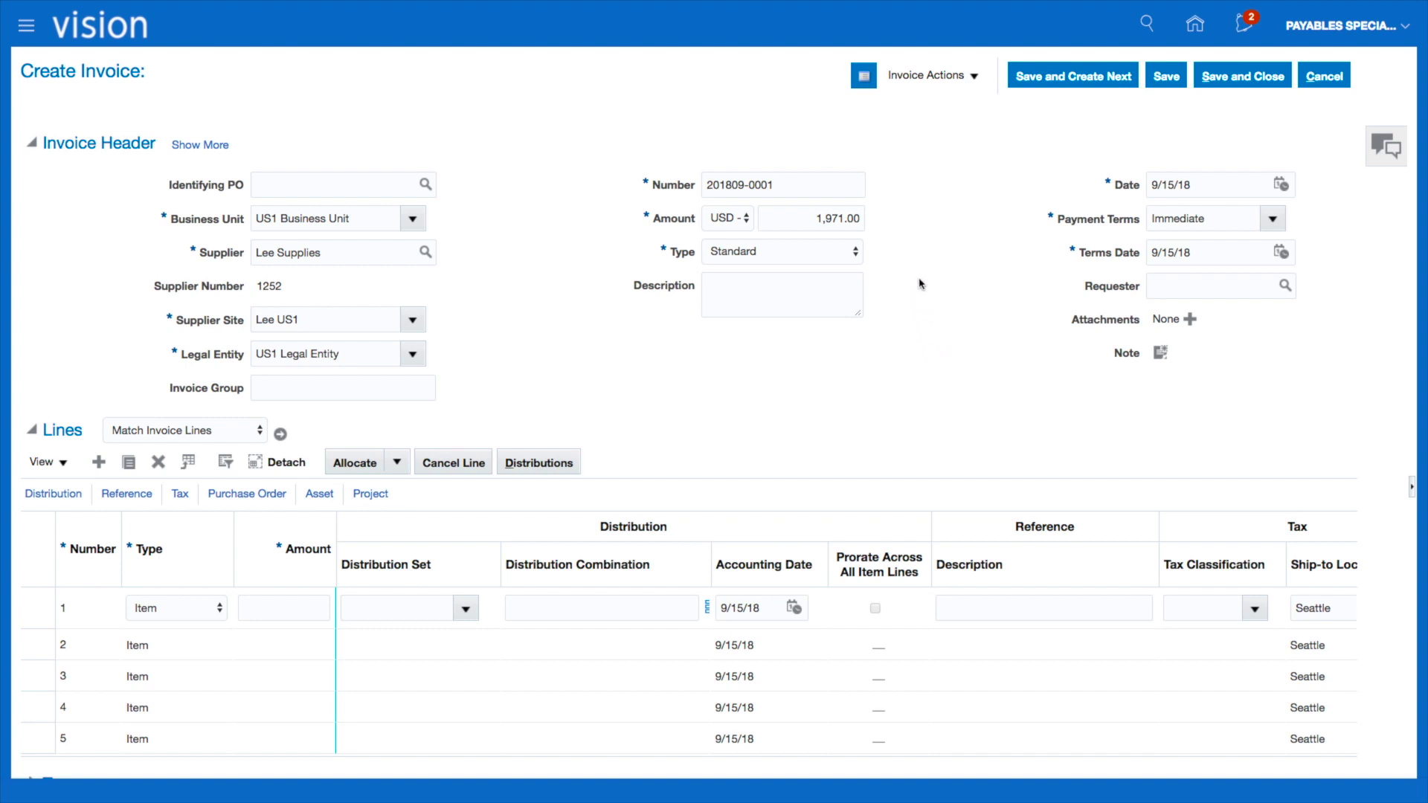
{"action": "left_click", "coordinate": [857, 256]}
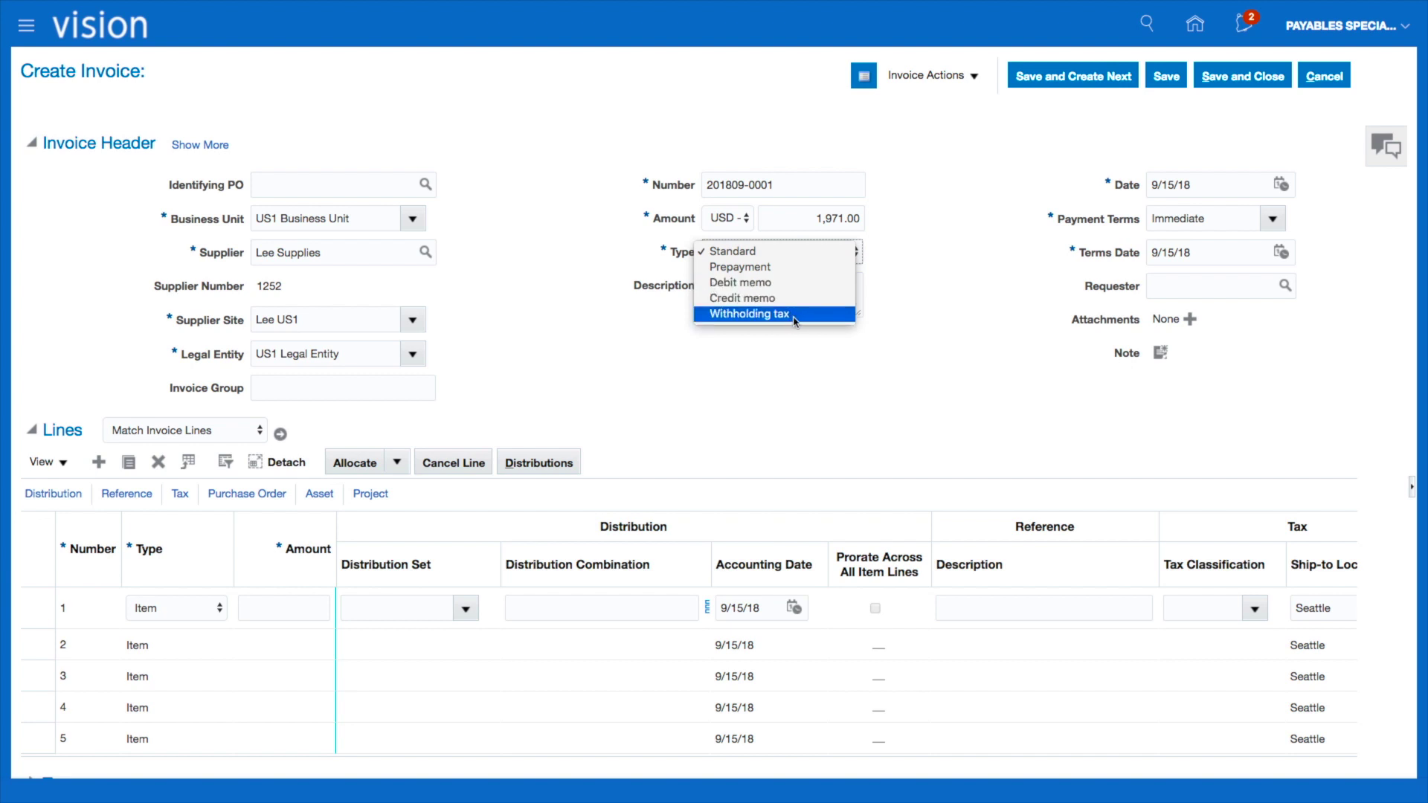
Step: Keep invoice type Standard and set the description to Consulting Services
{"action": "left_click", "coordinate": [922, 306]}
{"action": "left_click", "coordinate": [719, 287]}
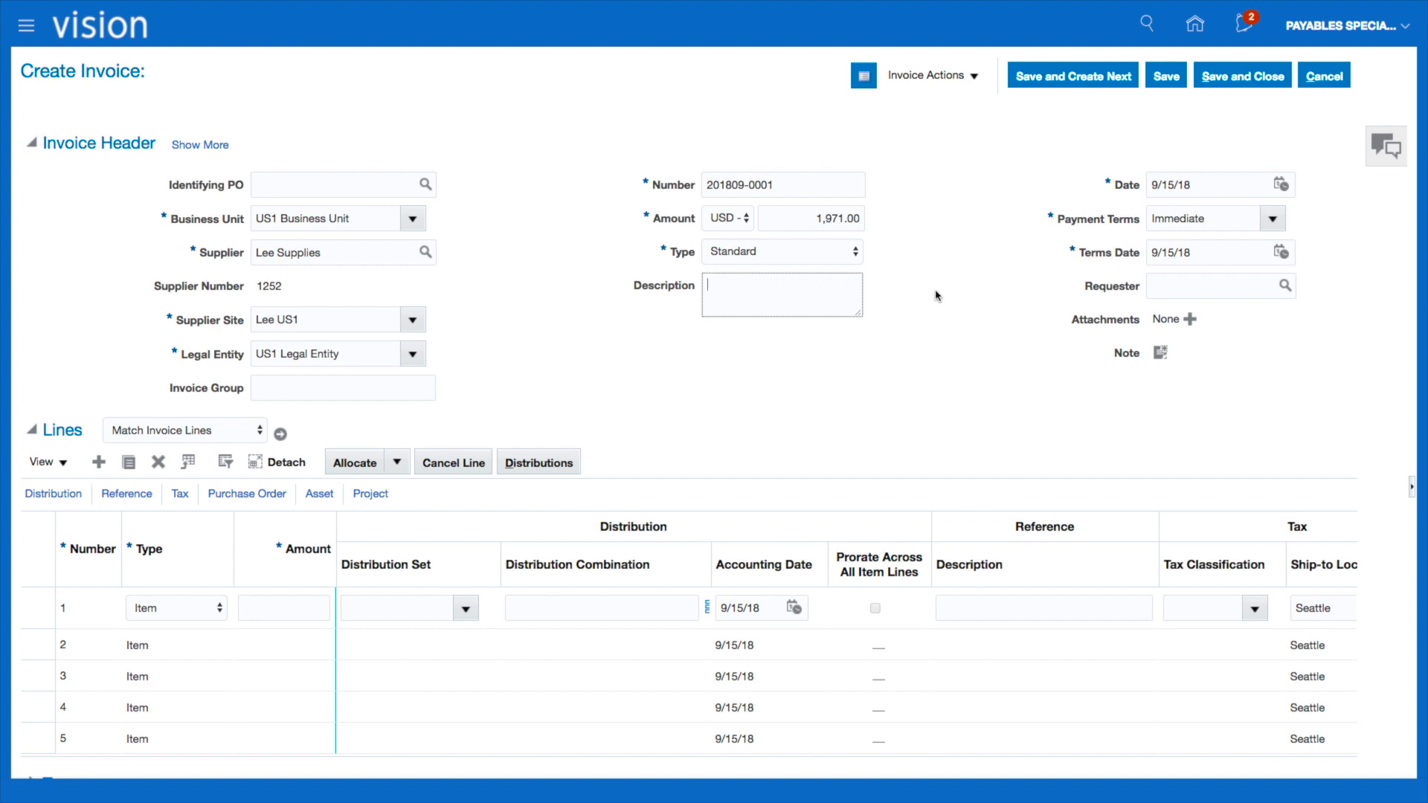
{"action": "type", "text": "F"}
{"action": "type", "text": "Consulti"}
{"action": "type", "text": "ng "}
{"action": "type", "text": "Serv"}
{"action": "type", "text": "ices"}
{"action": "left_click", "coordinate": [951, 359]}
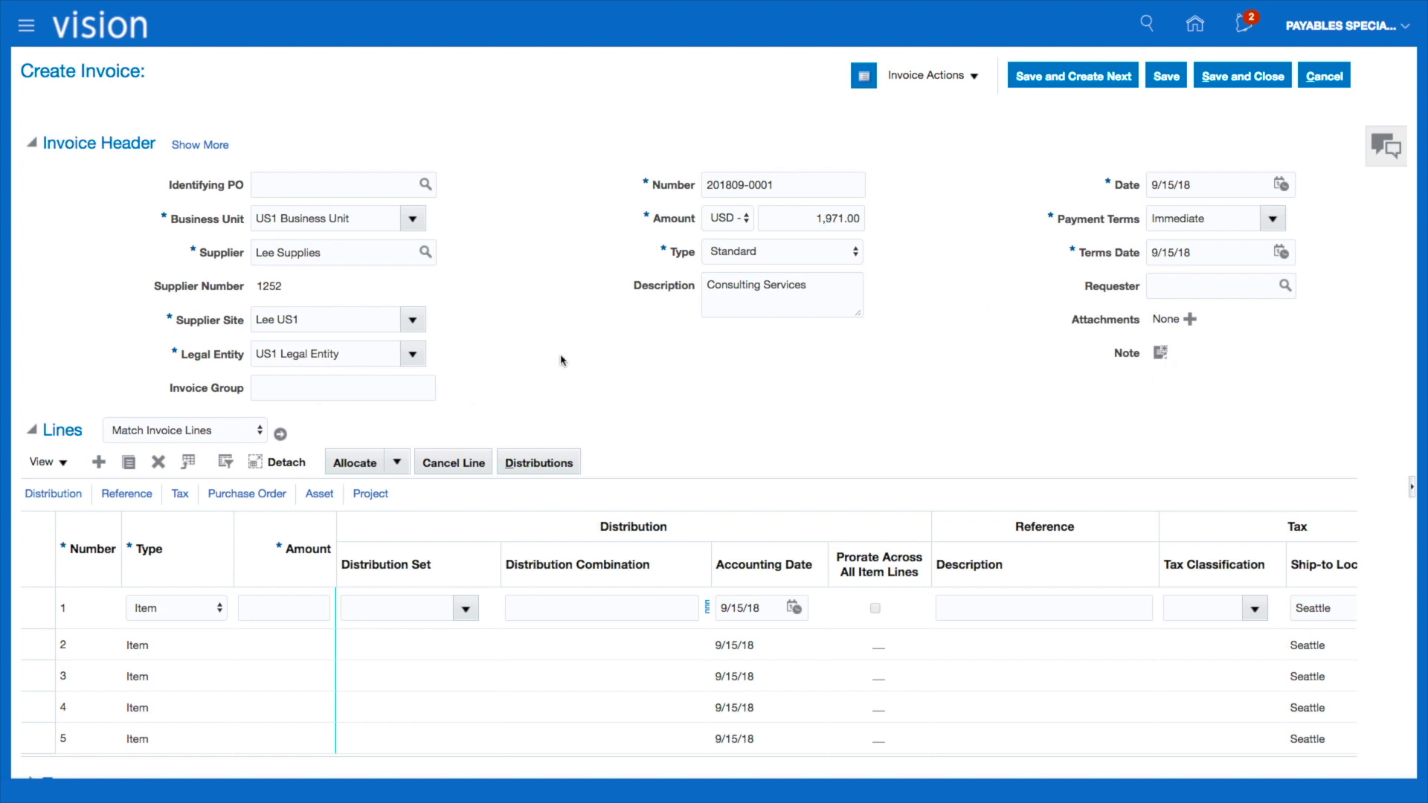
Step: Expand the header, review its Accounting, Tax and Additional Information tabs, then collapse it
{"action": "left_click", "coordinate": [200, 145]}
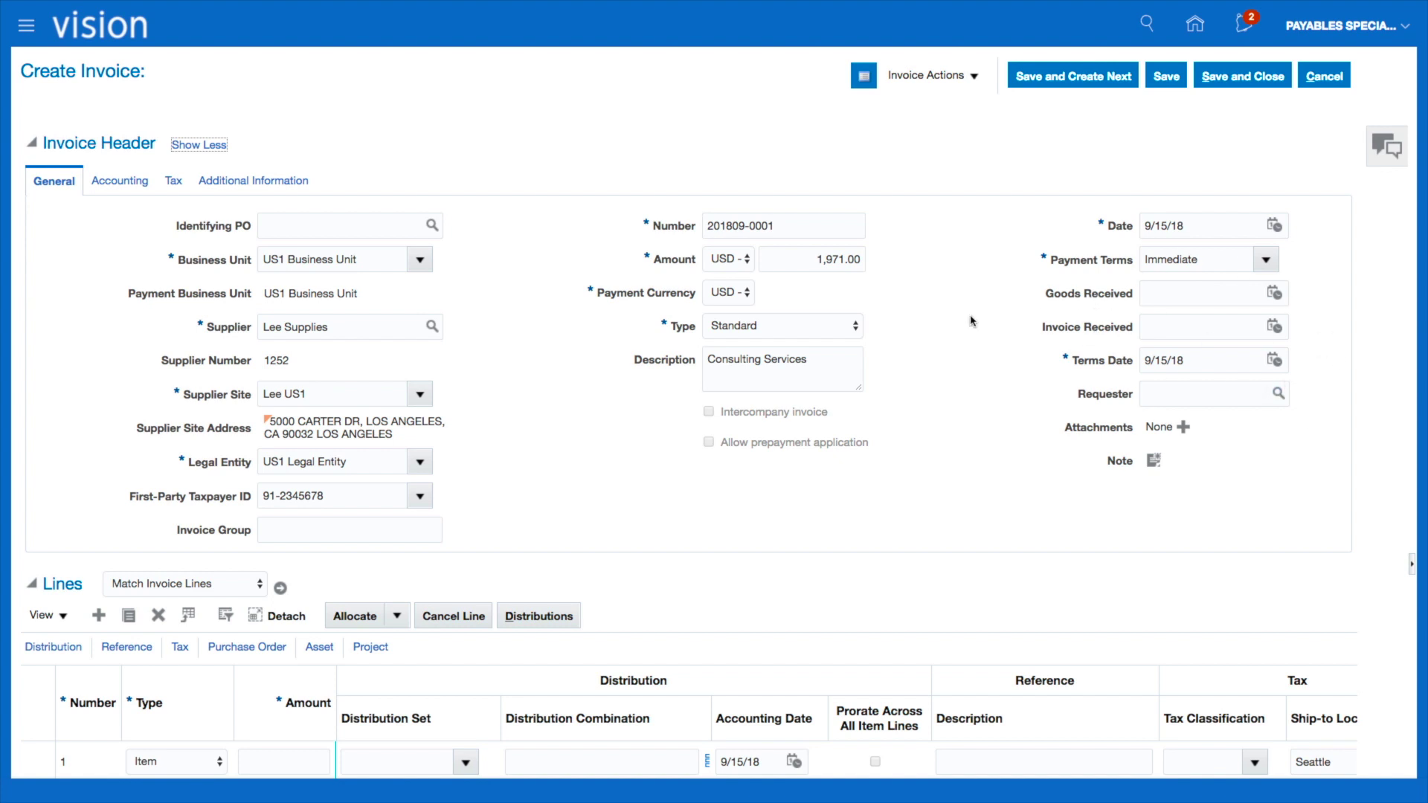
{"action": "left_click", "coordinate": [124, 184]}
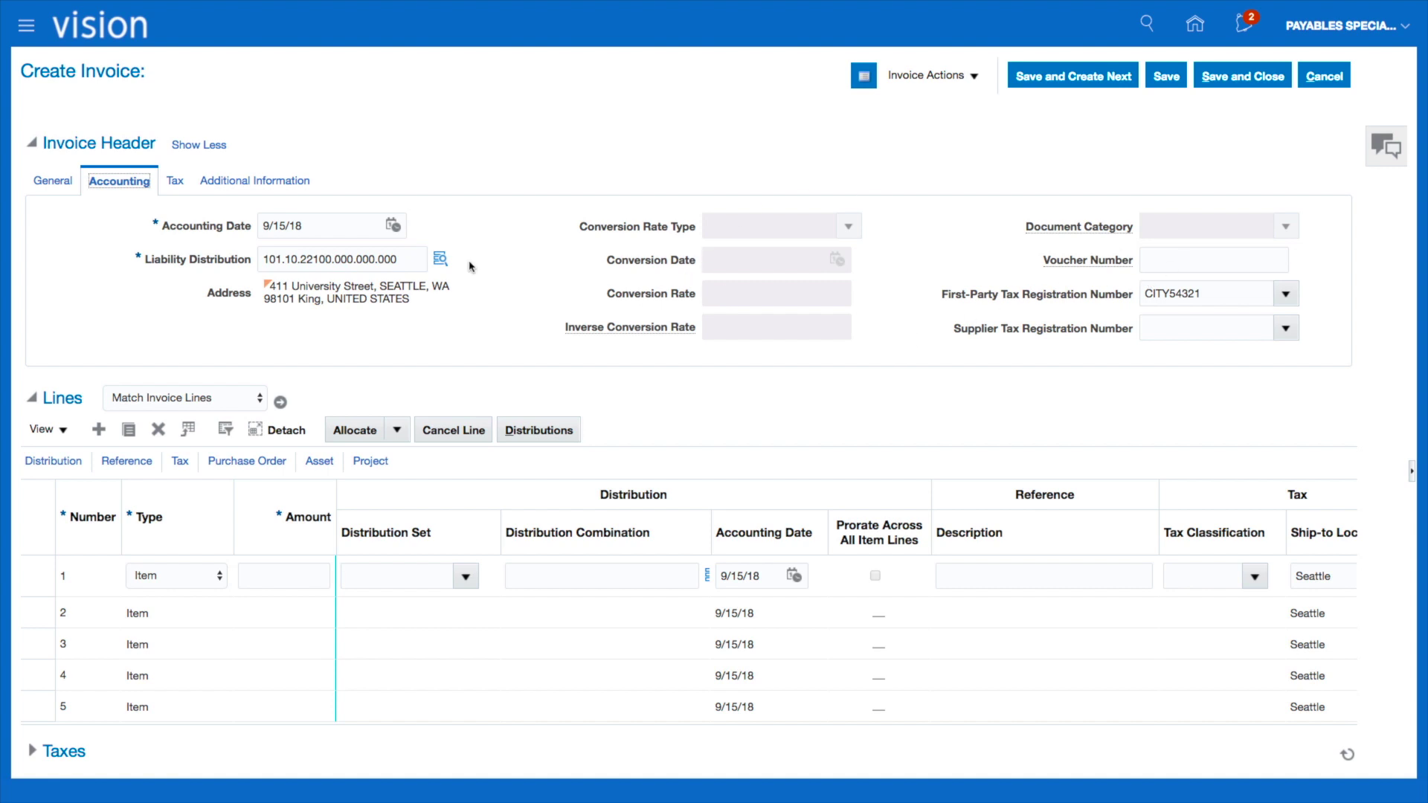
{"action": "left_click", "coordinate": [175, 180]}
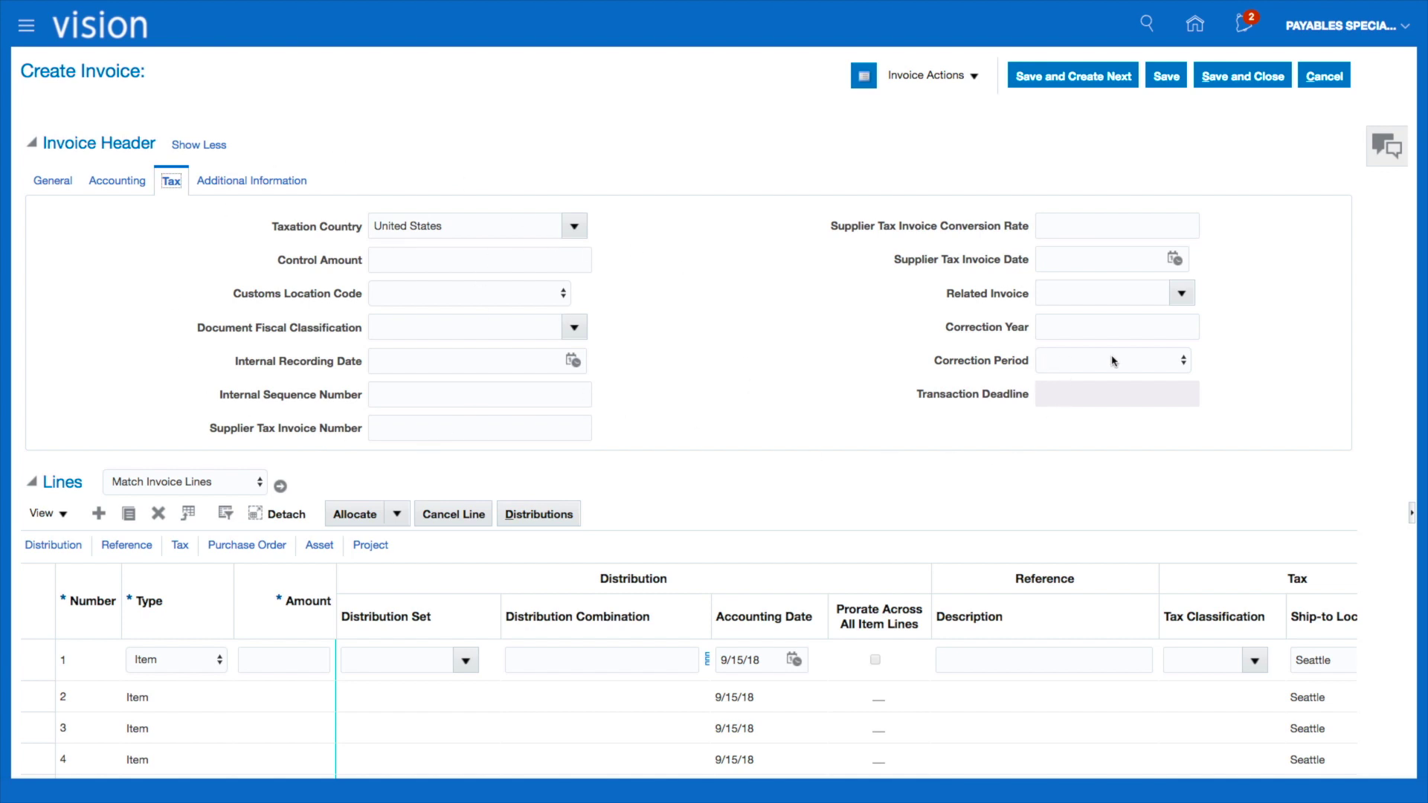
{"action": "left_click", "coordinate": [230, 182]}
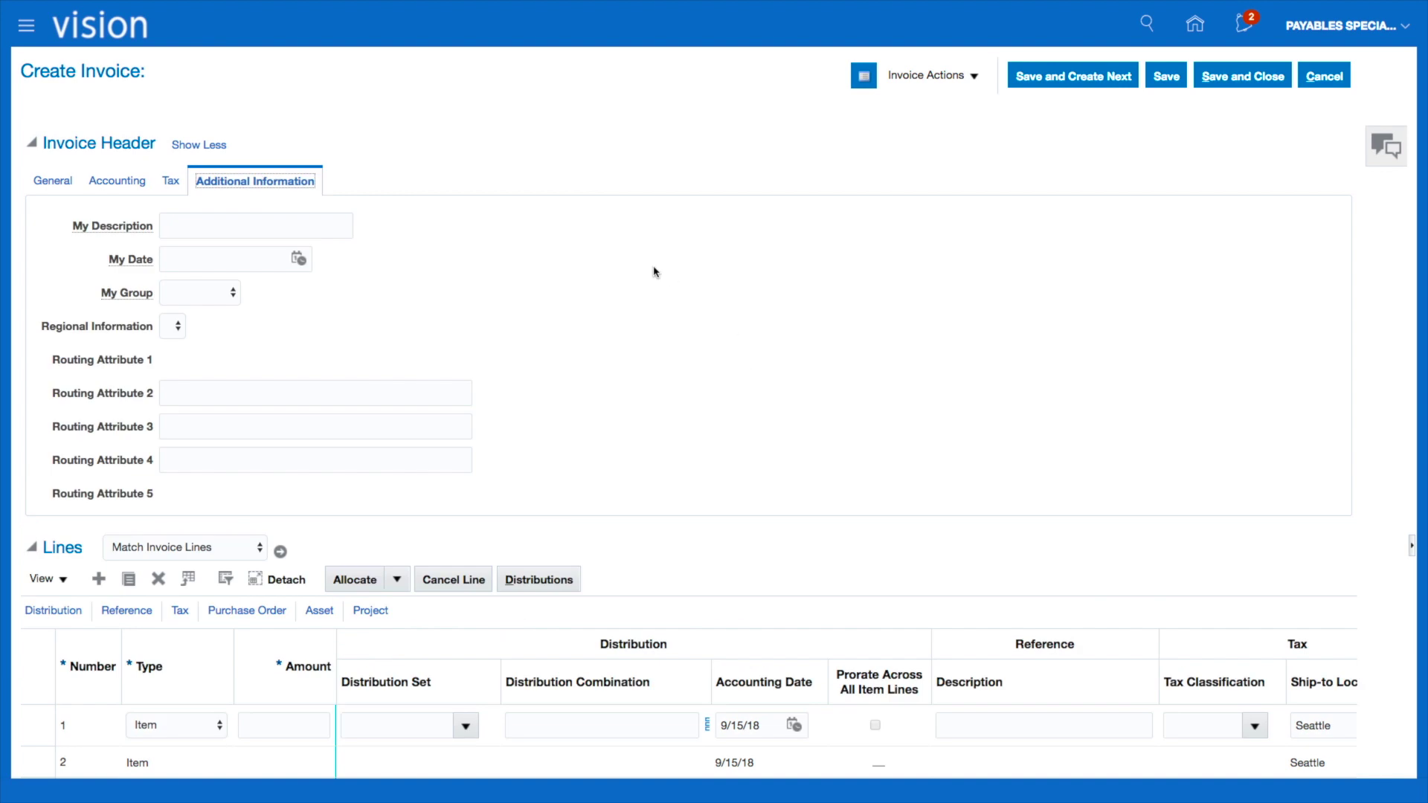
{"action": "left_click", "coordinate": [53, 182]}
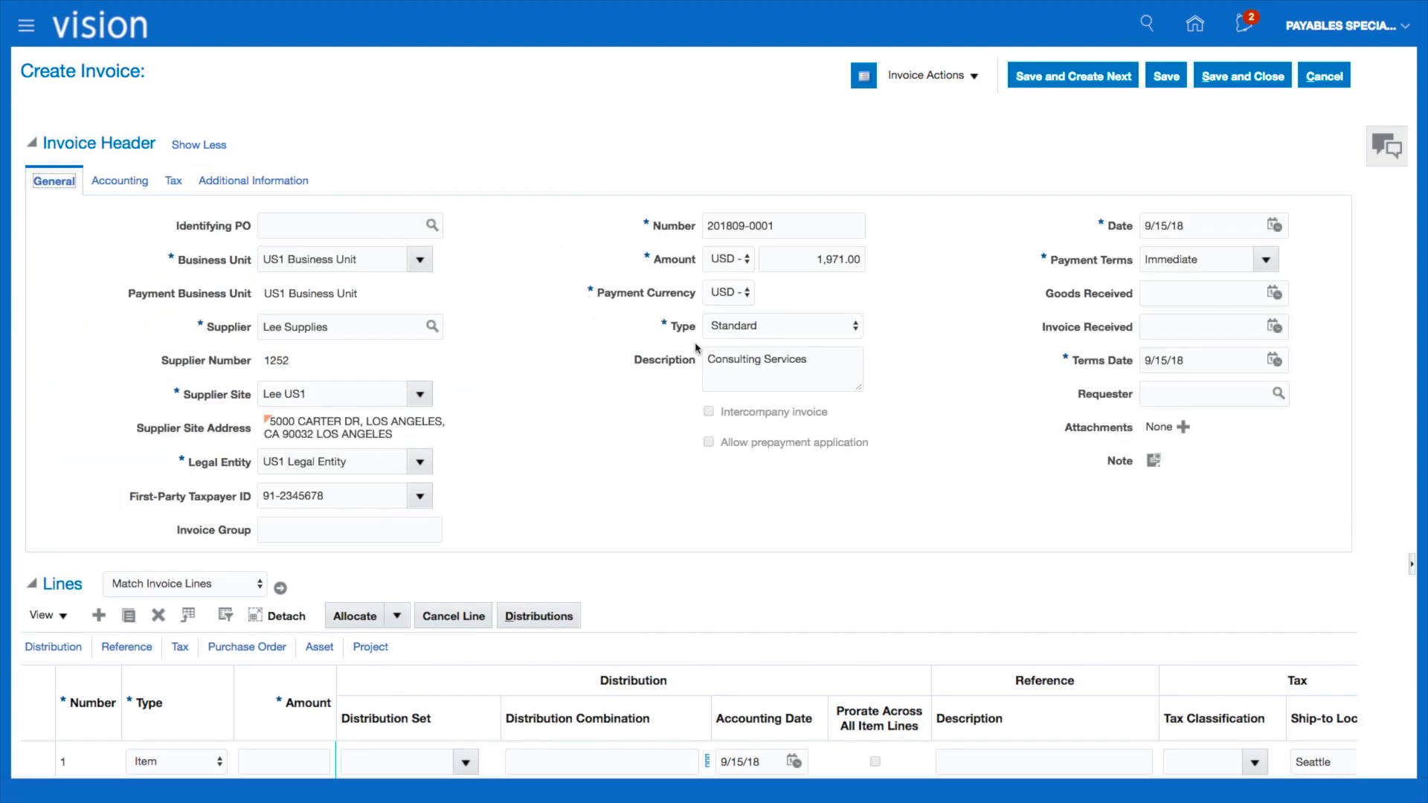
{"action": "left_click", "coordinate": [198, 145]}
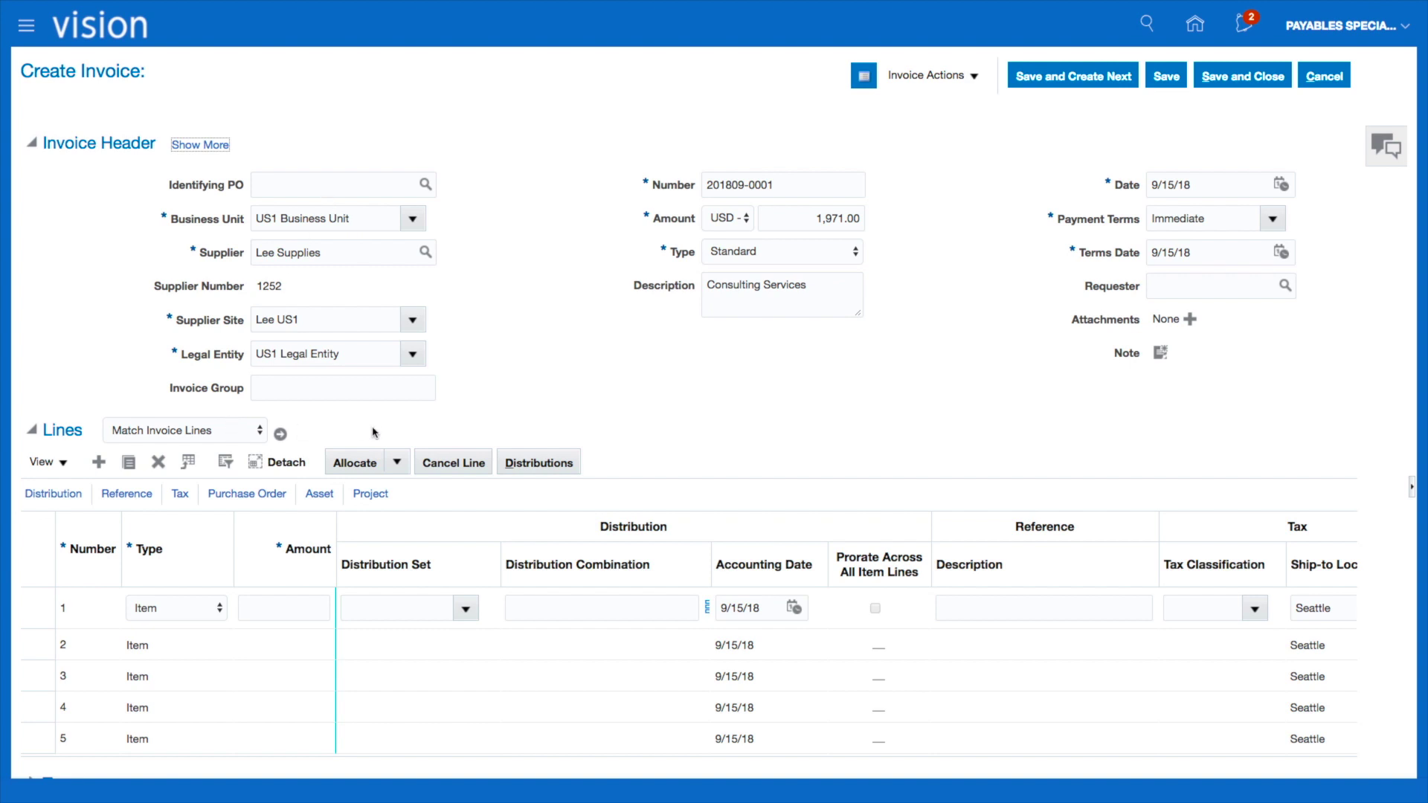
Step: Give invoice line 1 an Item amount of 1,800.00
{"action": "left_click", "coordinate": [266, 610]}
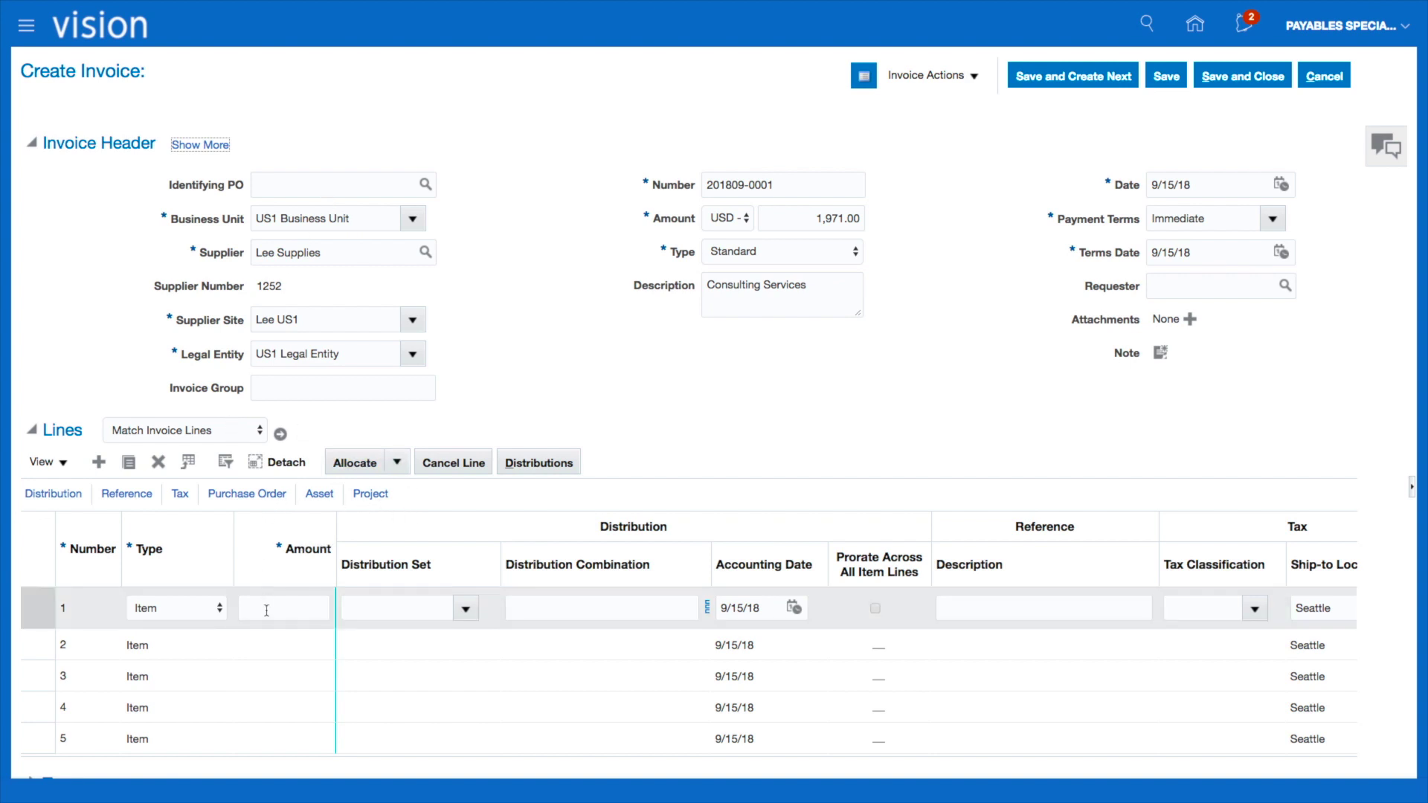
{"action": "left_click", "coordinate": [266, 609]}
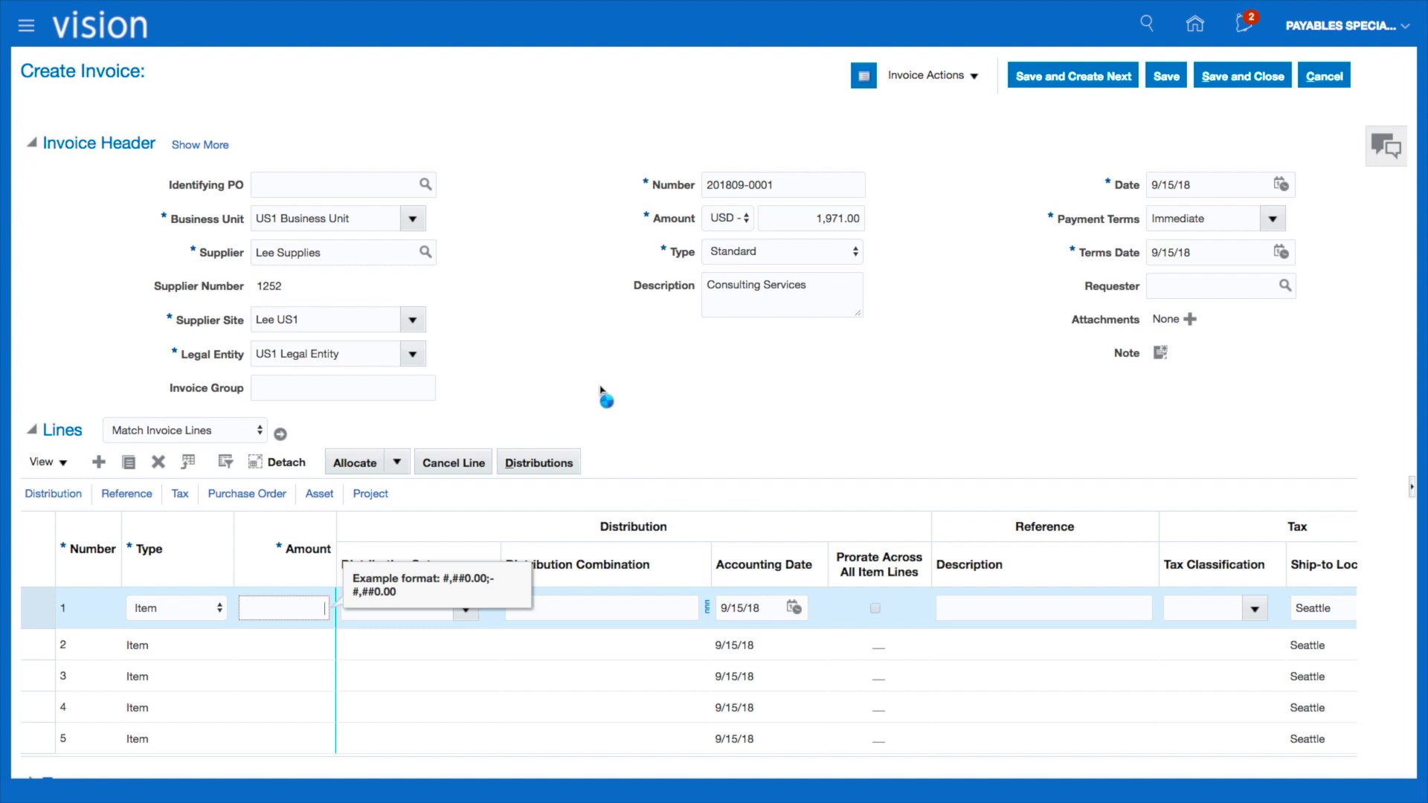
{"action": "type", "text": "1800"}
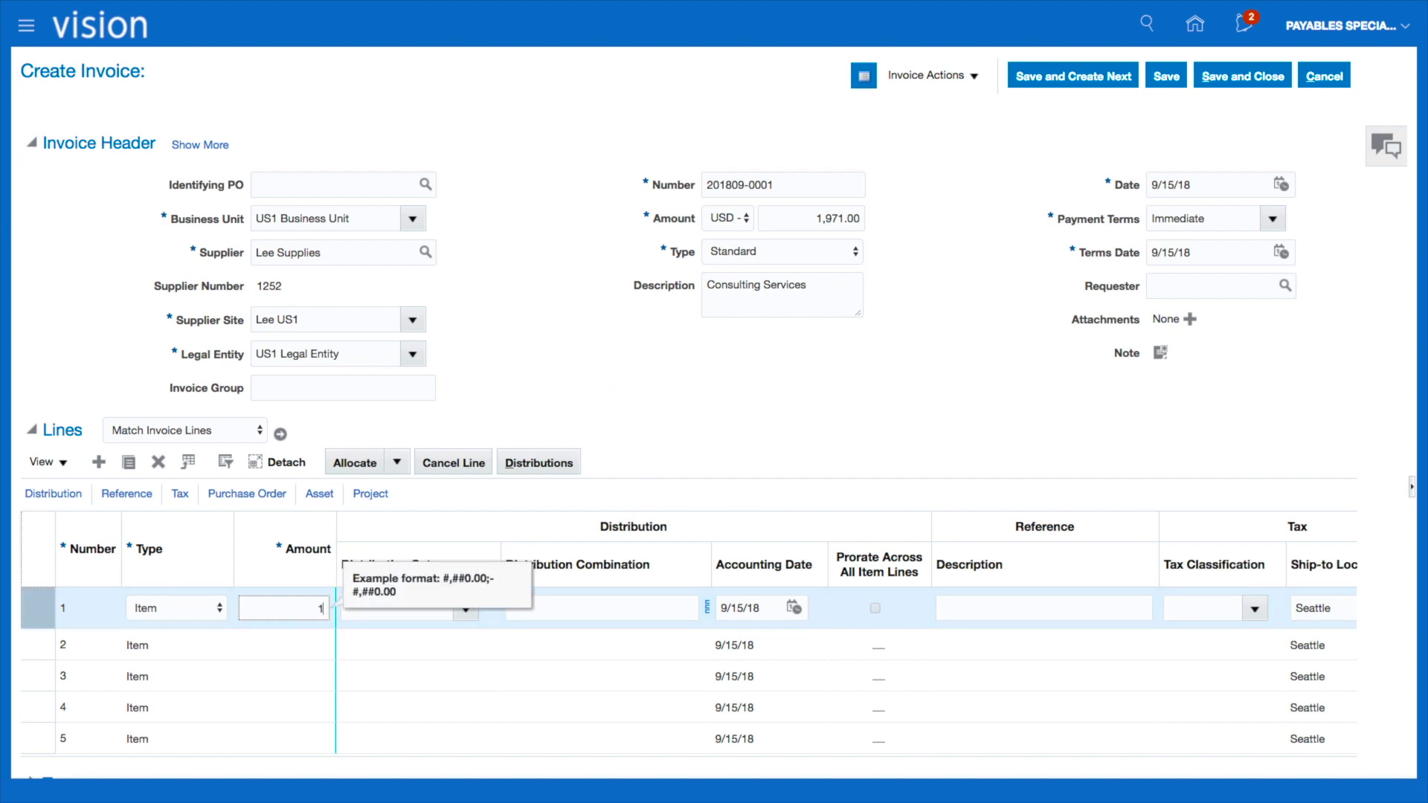
{"action": "left_click", "coordinate": [466, 608]}
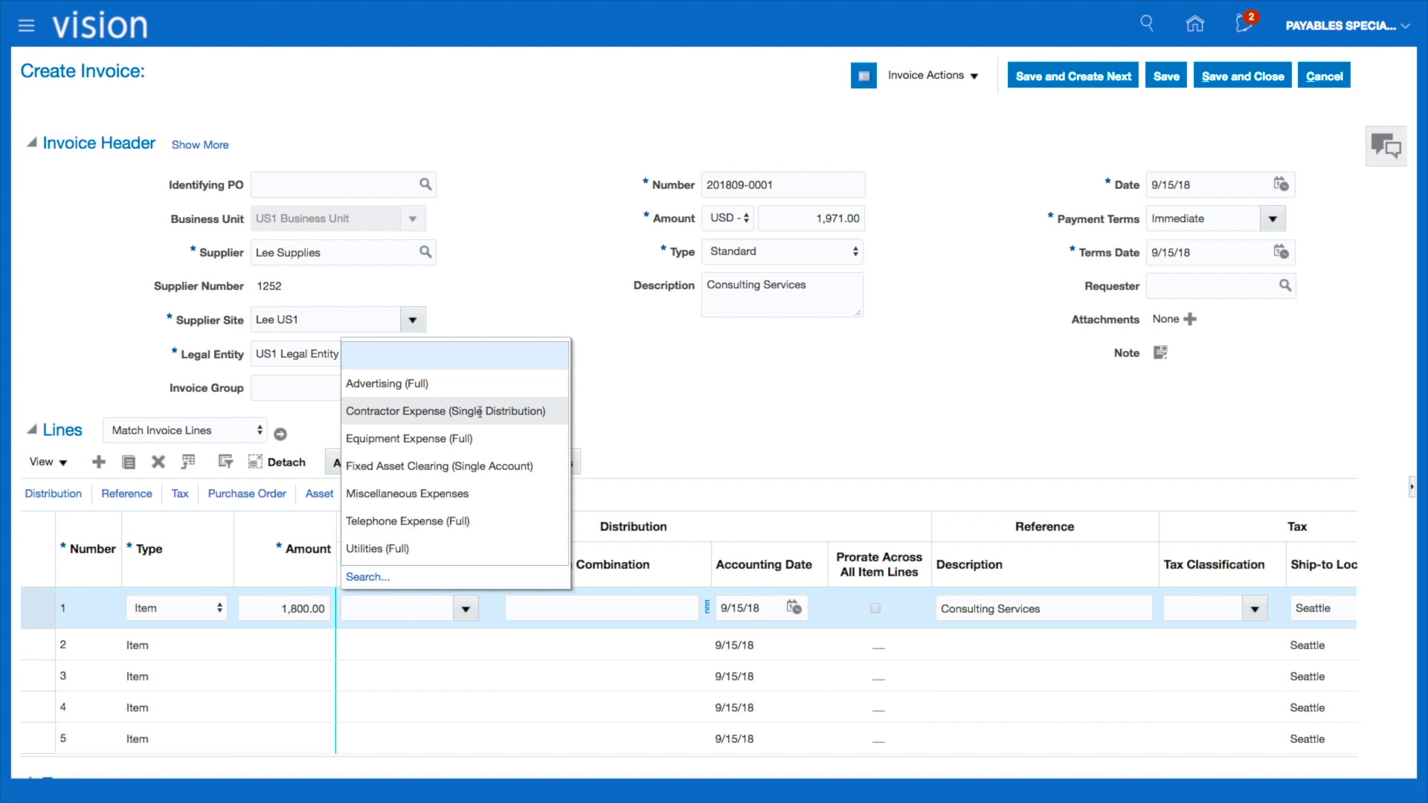
Step: Assign the Contractor Expense distribution set to invoice line 1
{"action": "left_click", "coordinate": [441, 411]}
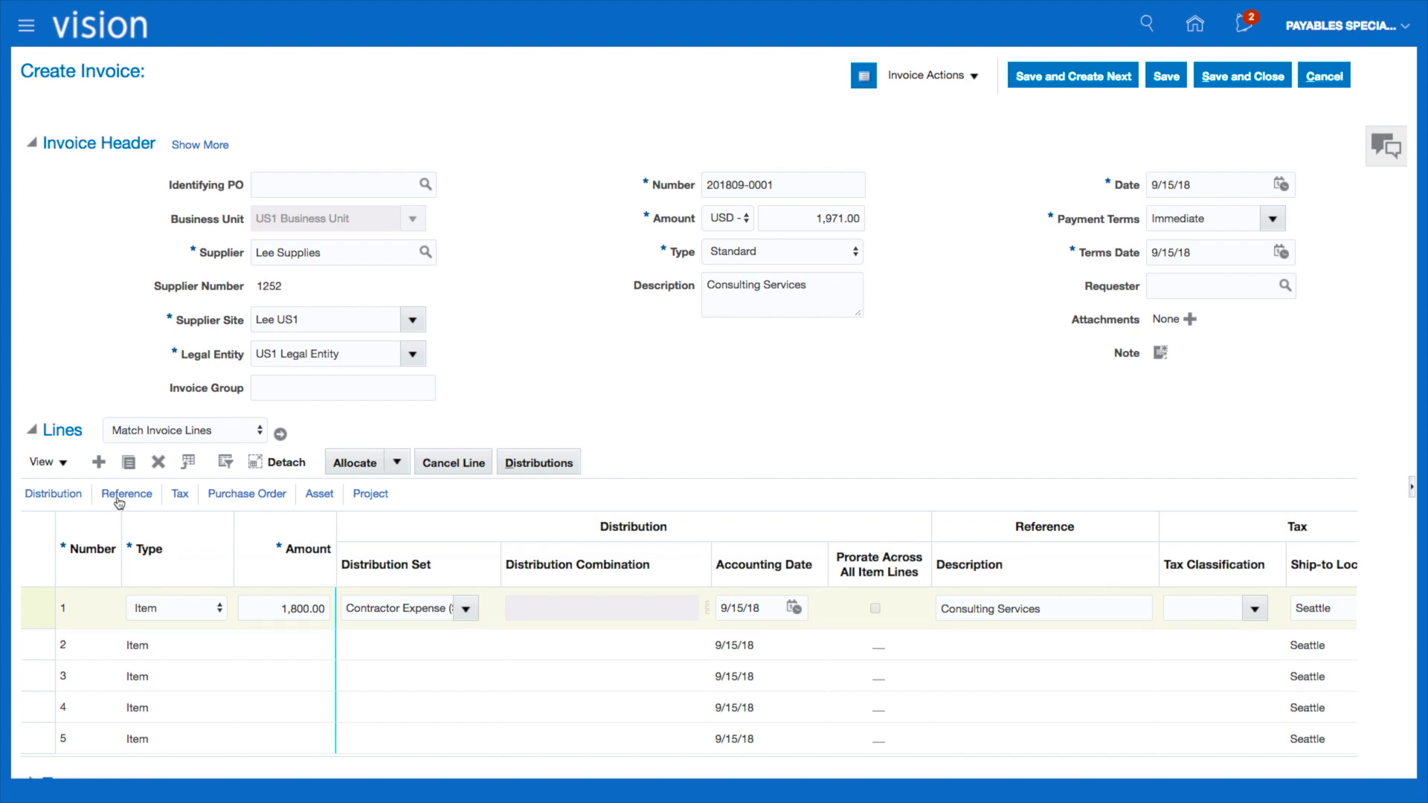
{"action": "left_click", "coordinate": [181, 494]}
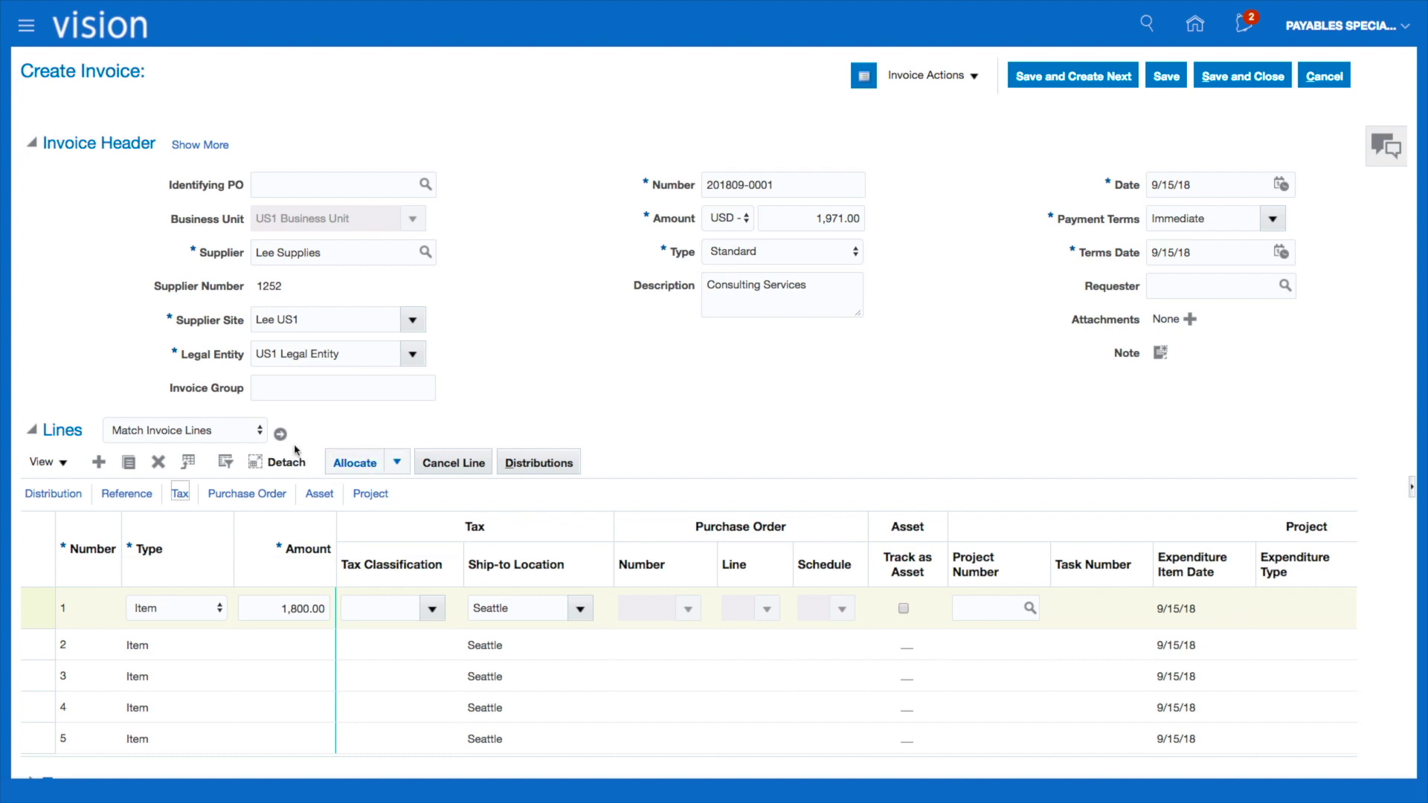
Step: Review line 1's Purchase Order and Project columns, expenditure item date 9/15/18
{"action": "left_click", "coordinate": [238, 494]}
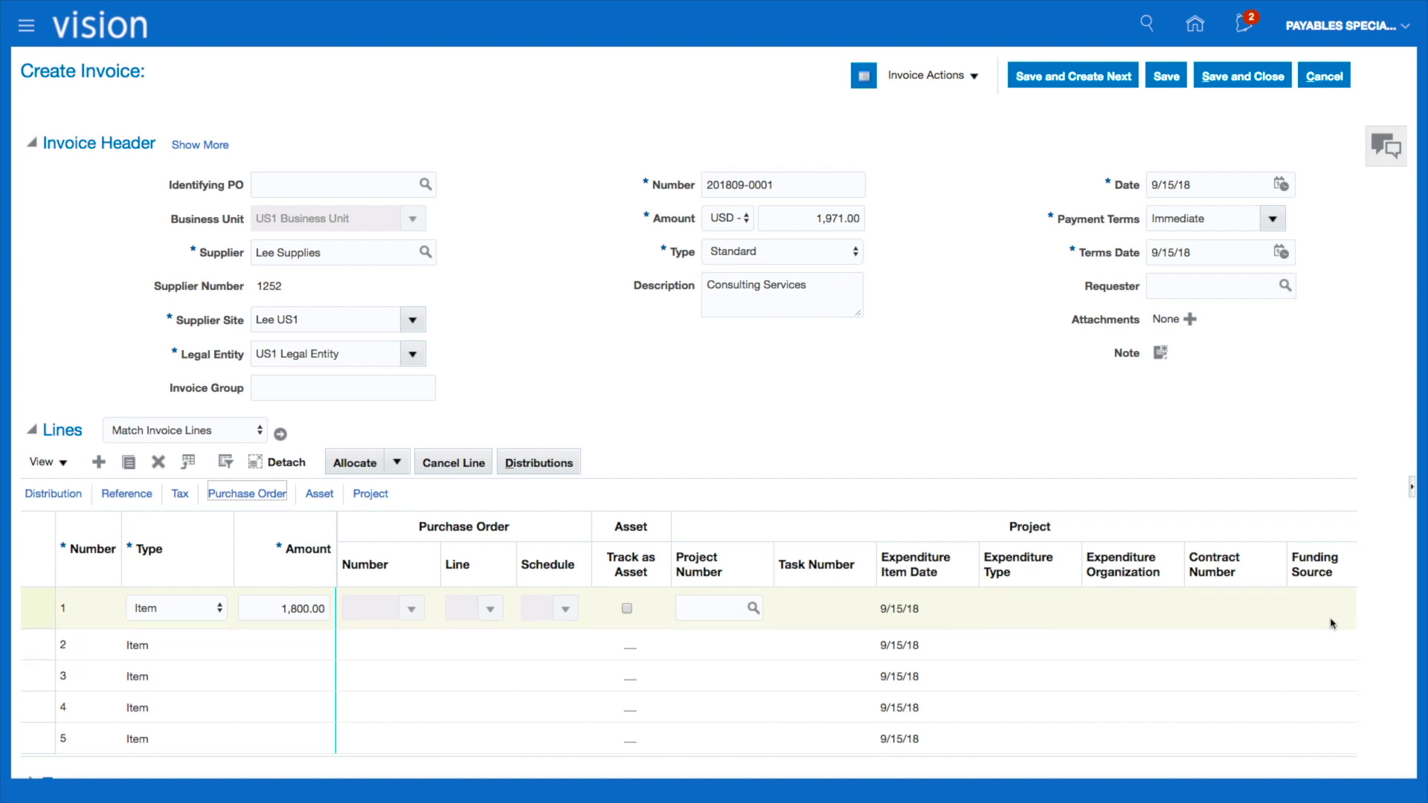
{"action": "left_click", "coordinate": [372, 494]}
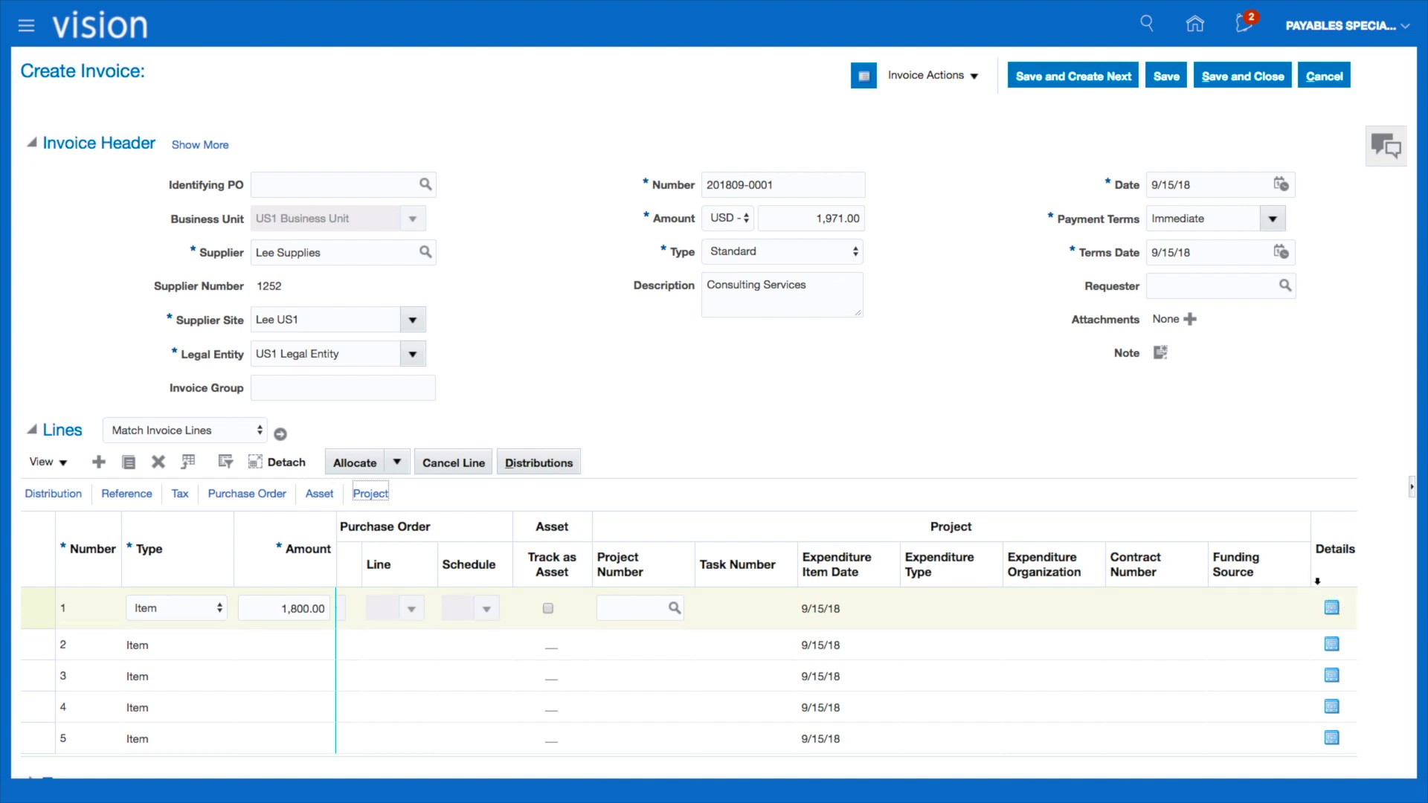
{"action": "left_click", "coordinate": [654, 406]}
Step: Expand the Taxes section to review the state and city taxes totalling 171.00
{"action": "scroll", "coordinate": [740, 424], "scroll_direction": "down", "scroll_amount": 3}
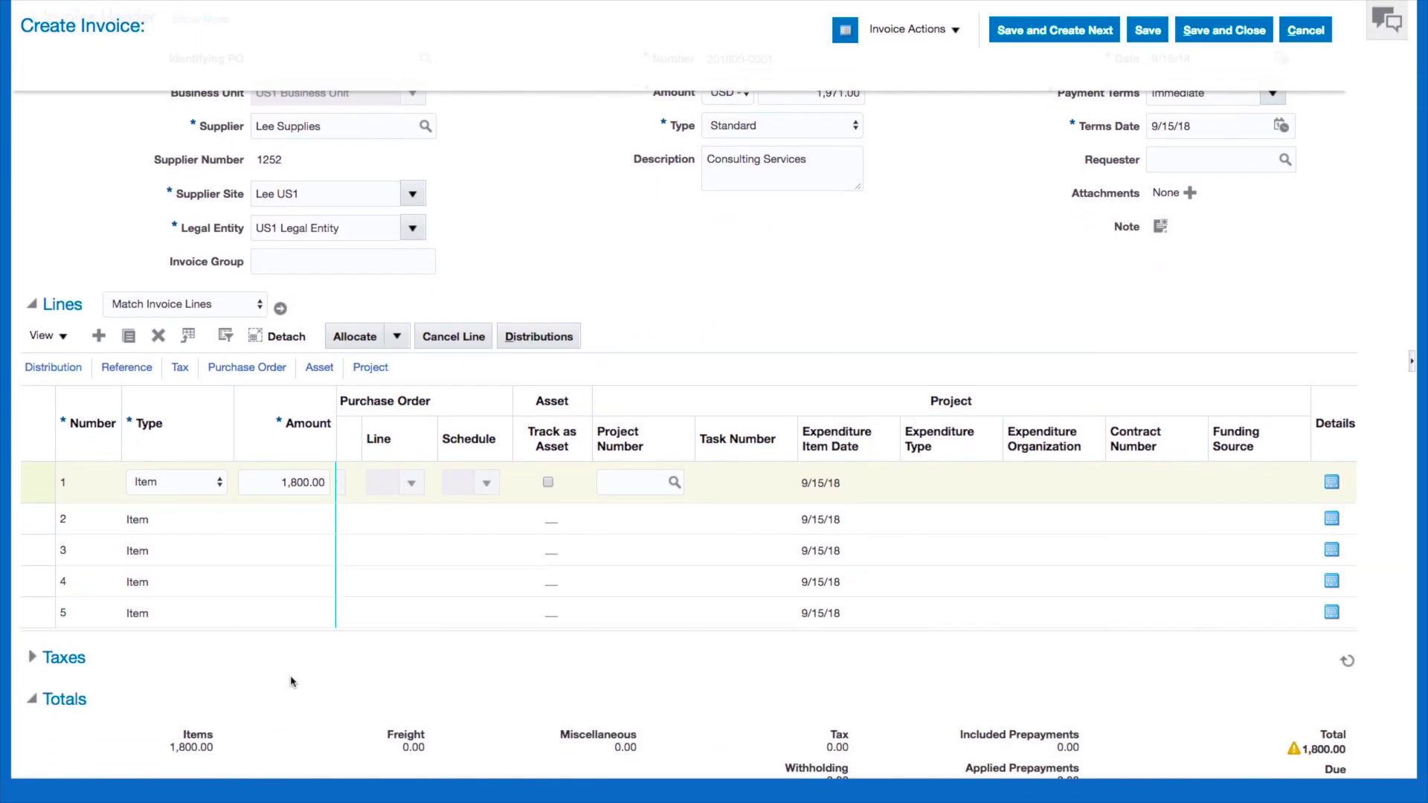
{"action": "left_click", "coordinate": [31, 659]}
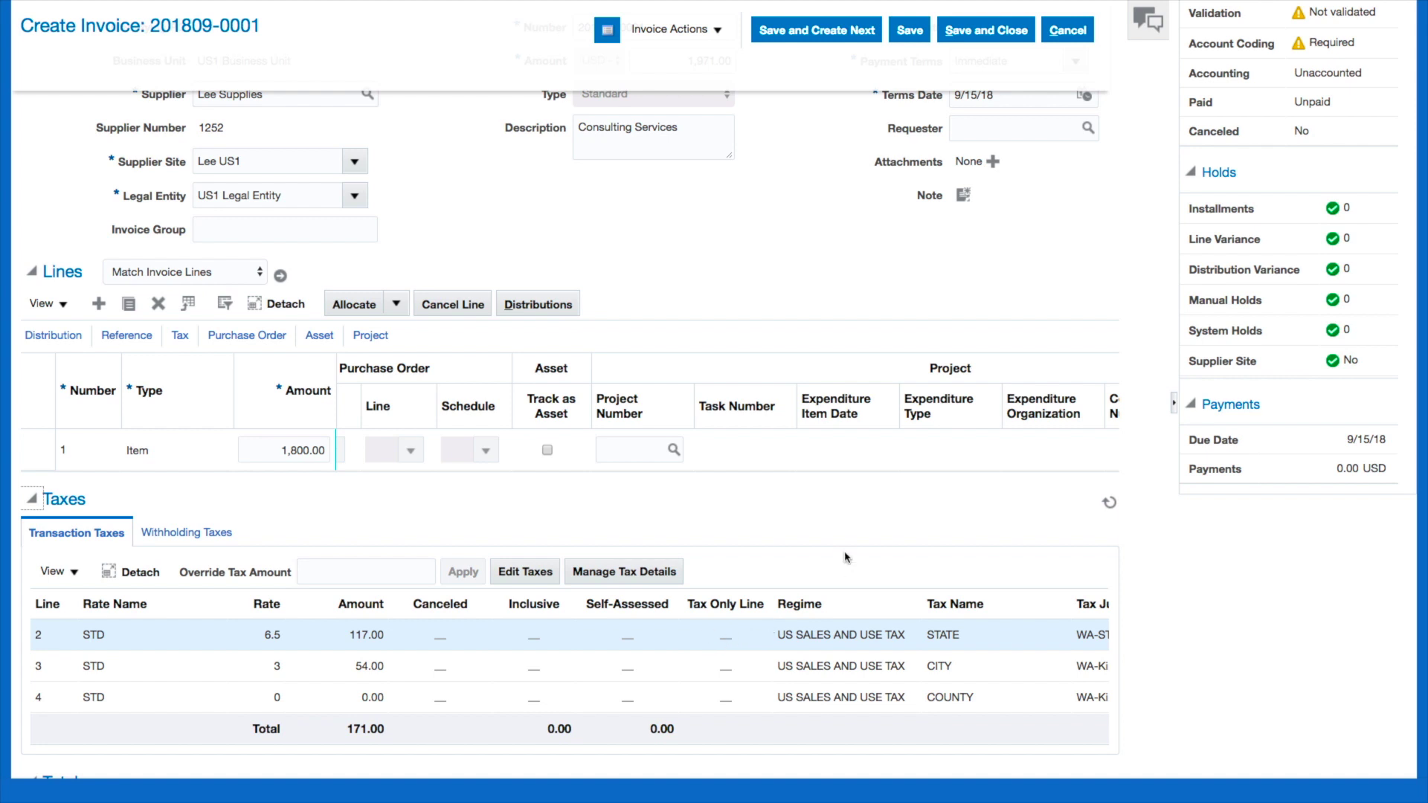
{"action": "scroll", "coordinate": [845, 557], "scroll_direction": "down", "scroll_amount": 3}
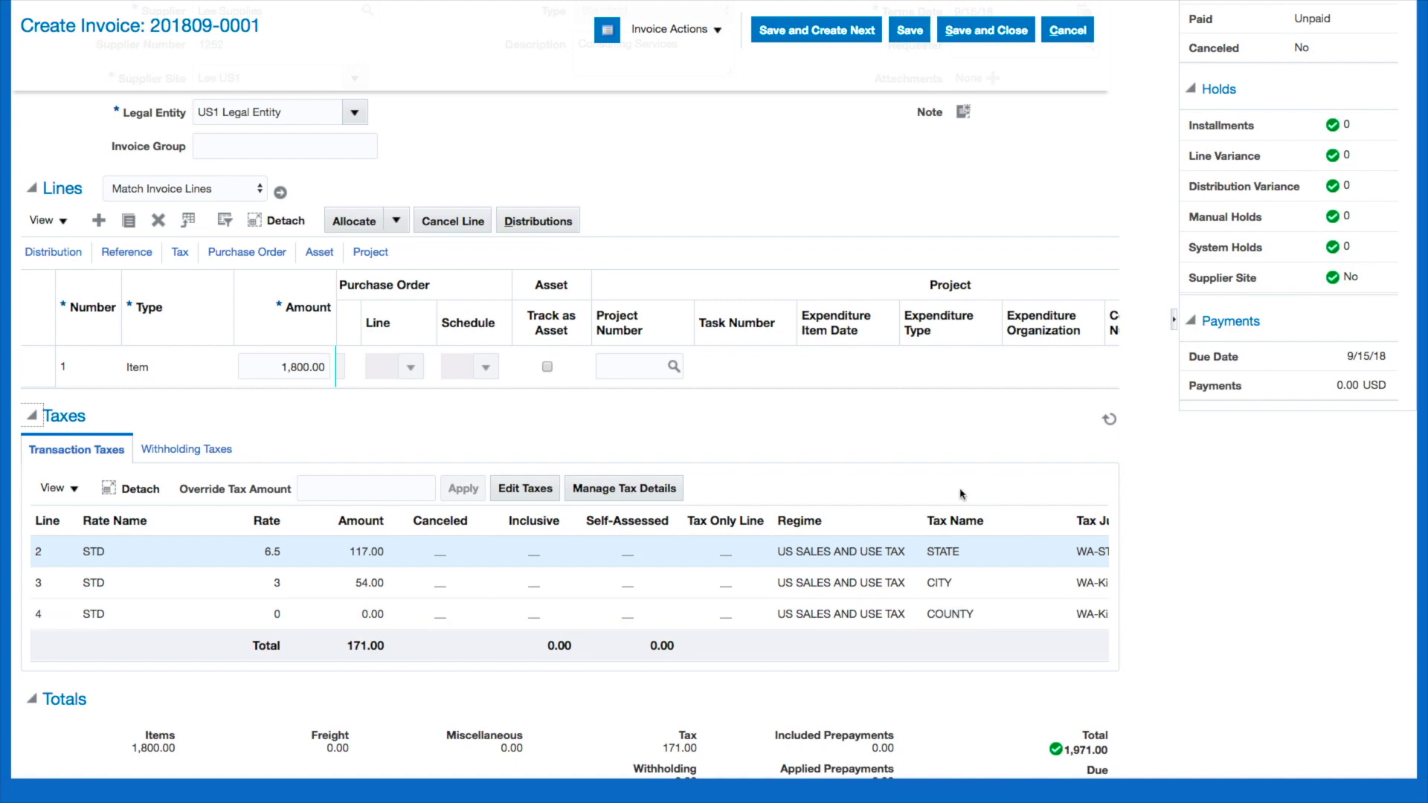
{"action": "scroll", "coordinate": [755, 144], "scroll_direction": "up", "scroll_amount": 5}
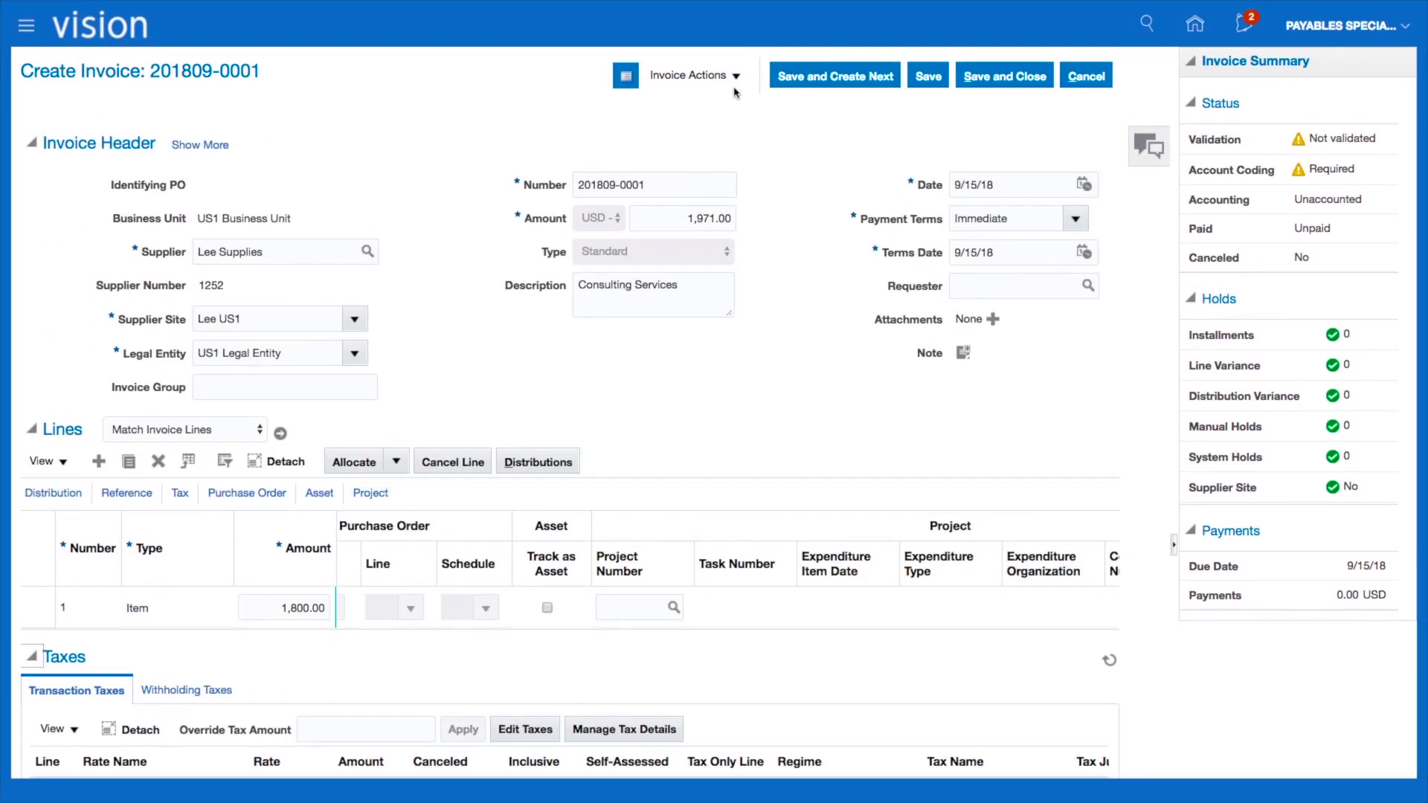
Step: Open the invoice's installments, showing one 1,971.00 installment due 9/15/18
{"action": "left_click", "coordinate": [718, 76]}
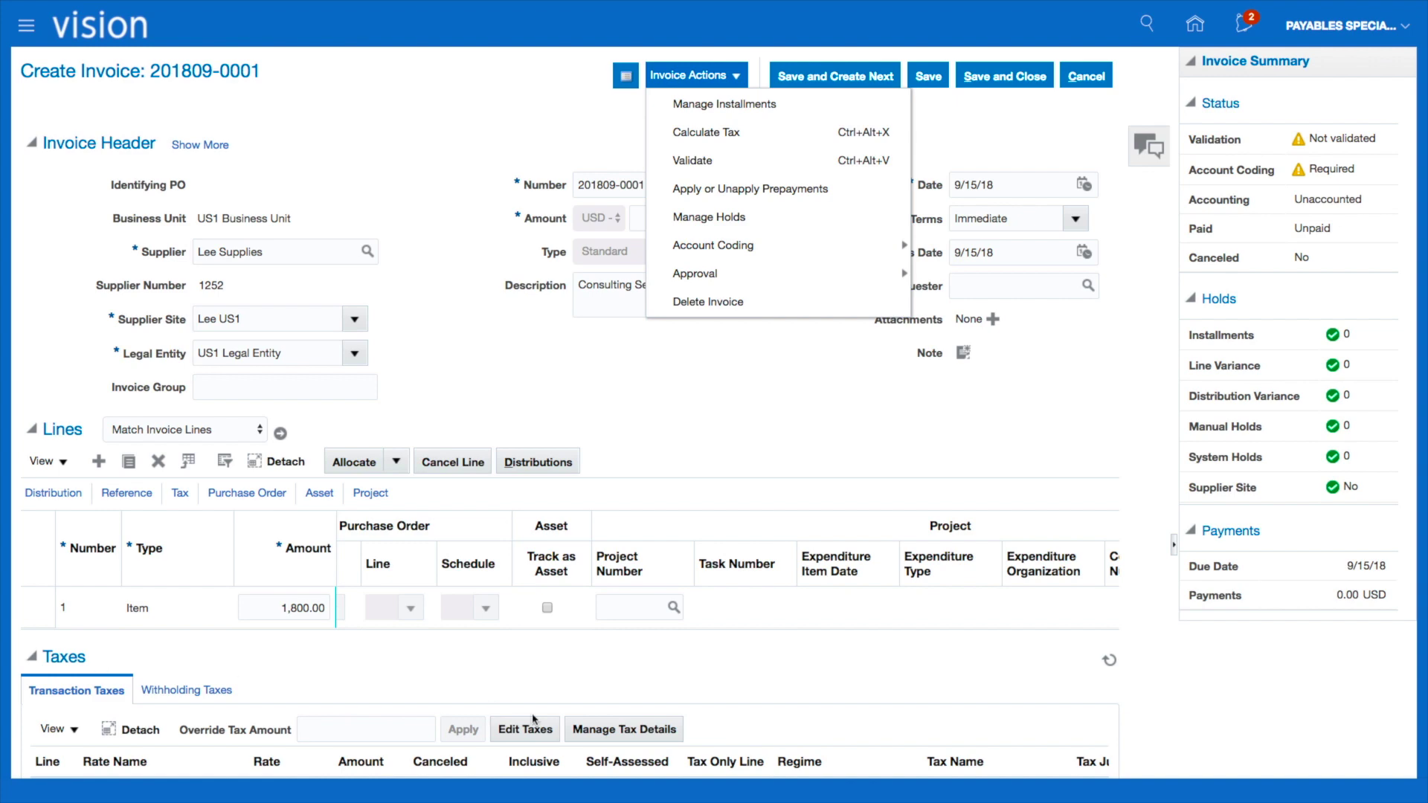
{"action": "scroll", "coordinate": [822, 716], "scroll_direction": "down", "scroll_amount": 5}
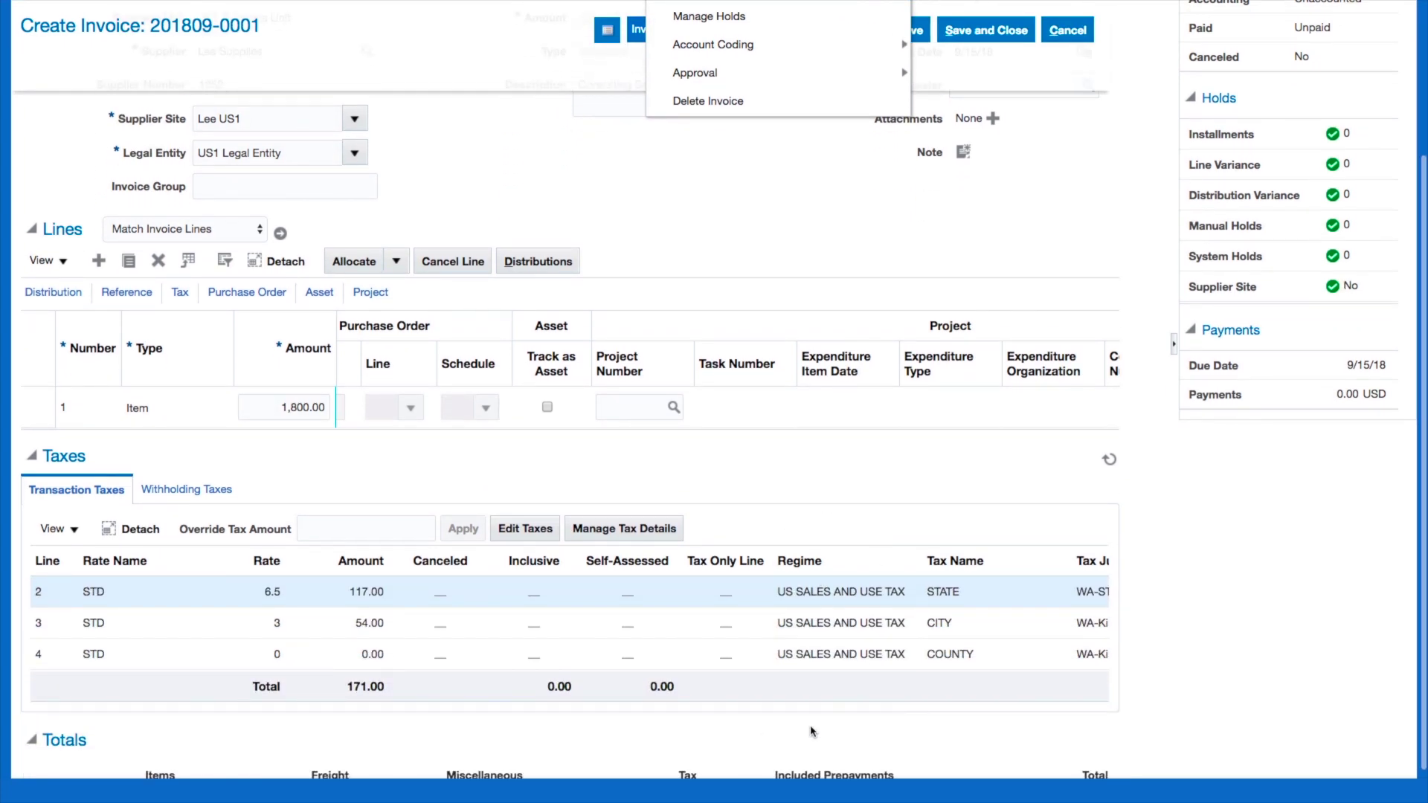
{"action": "scroll", "coordinate": [871, 528], "scroll_direction": "up", "scroll_amount": 5}
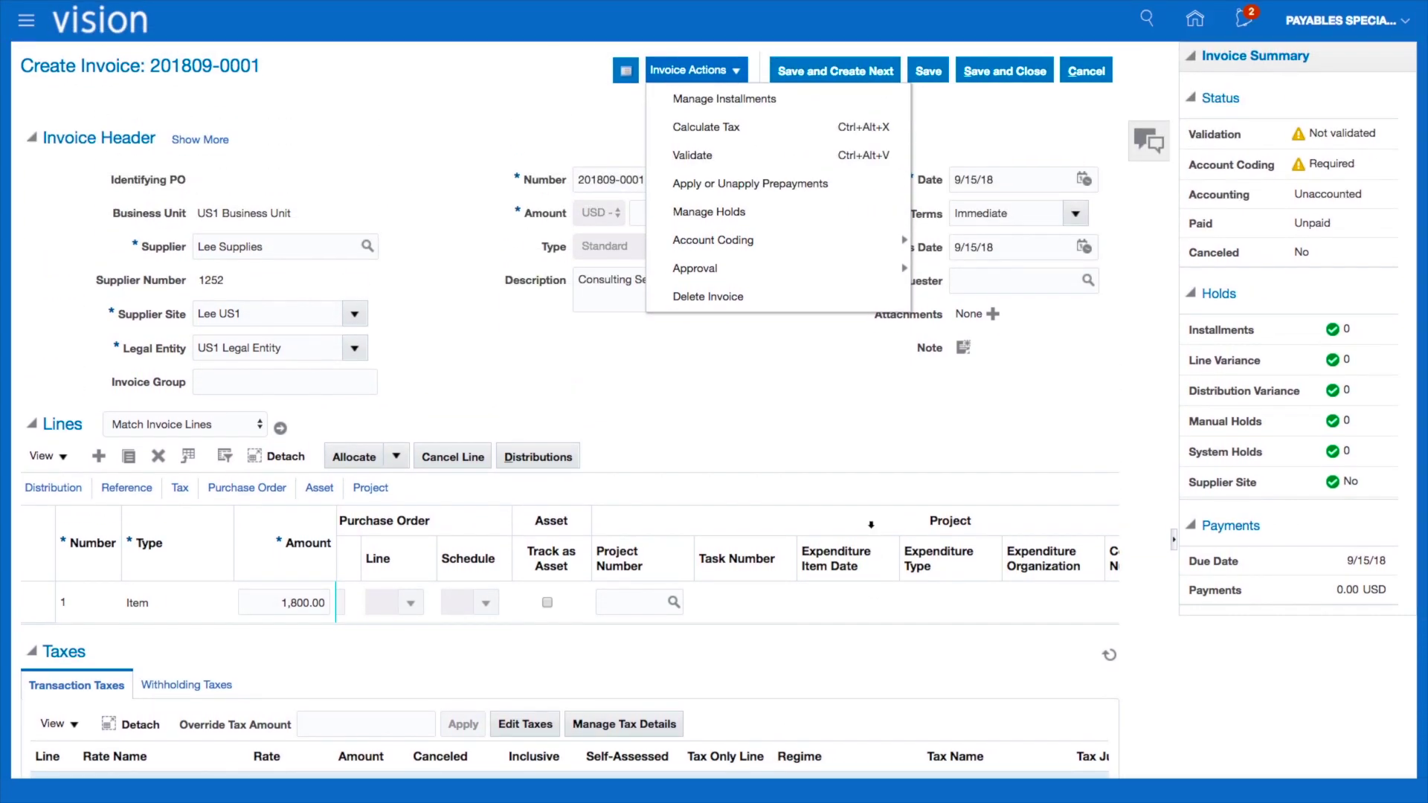
{"action": "scroll", "coordinate": [871, 524], "scroll_direction": "down", "scroll_amount": 2}
{"action": "scroll", "coordinate": [871, 524], "scroll_direction": "up", "scroll_amount": 2}
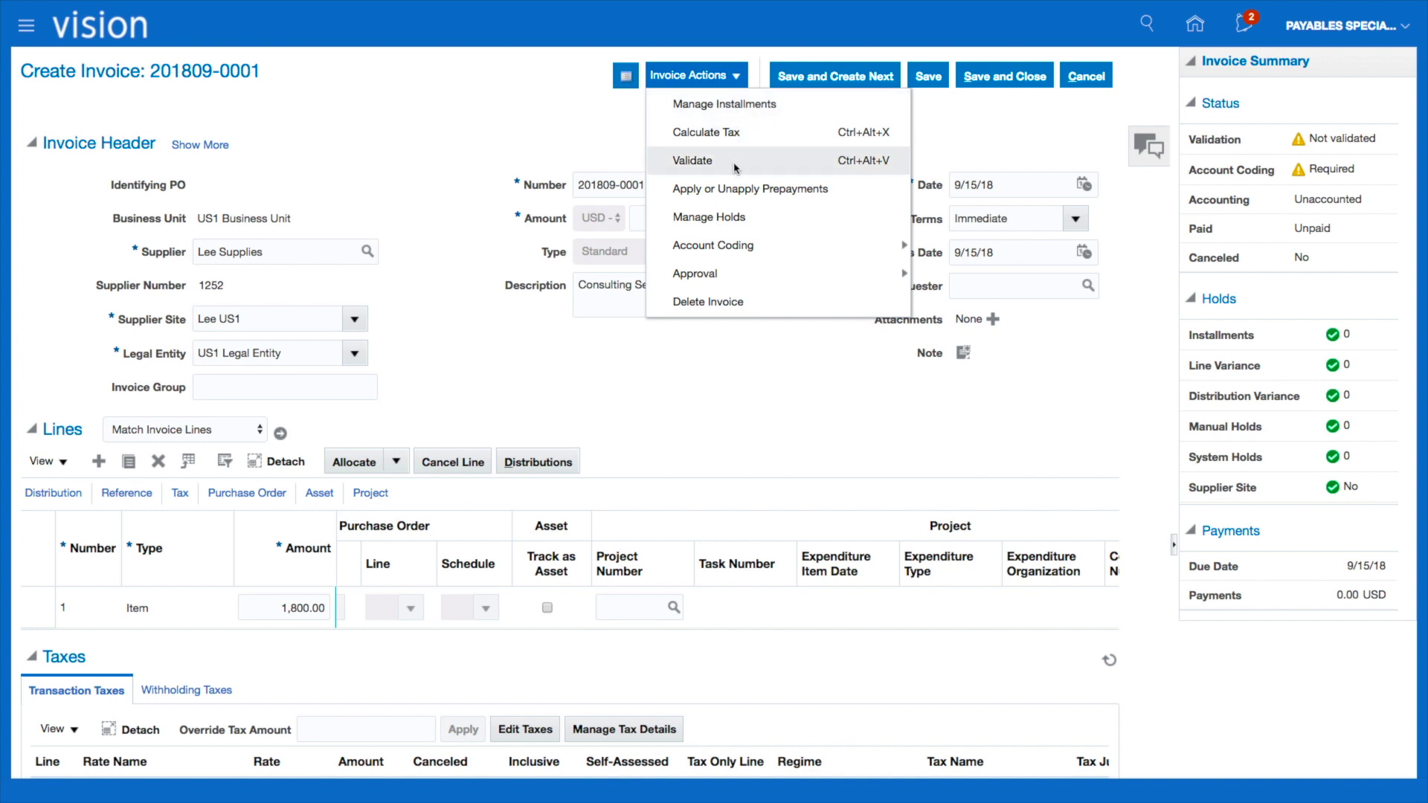
{"action": "left_click", "coordinate": [719, 105]}
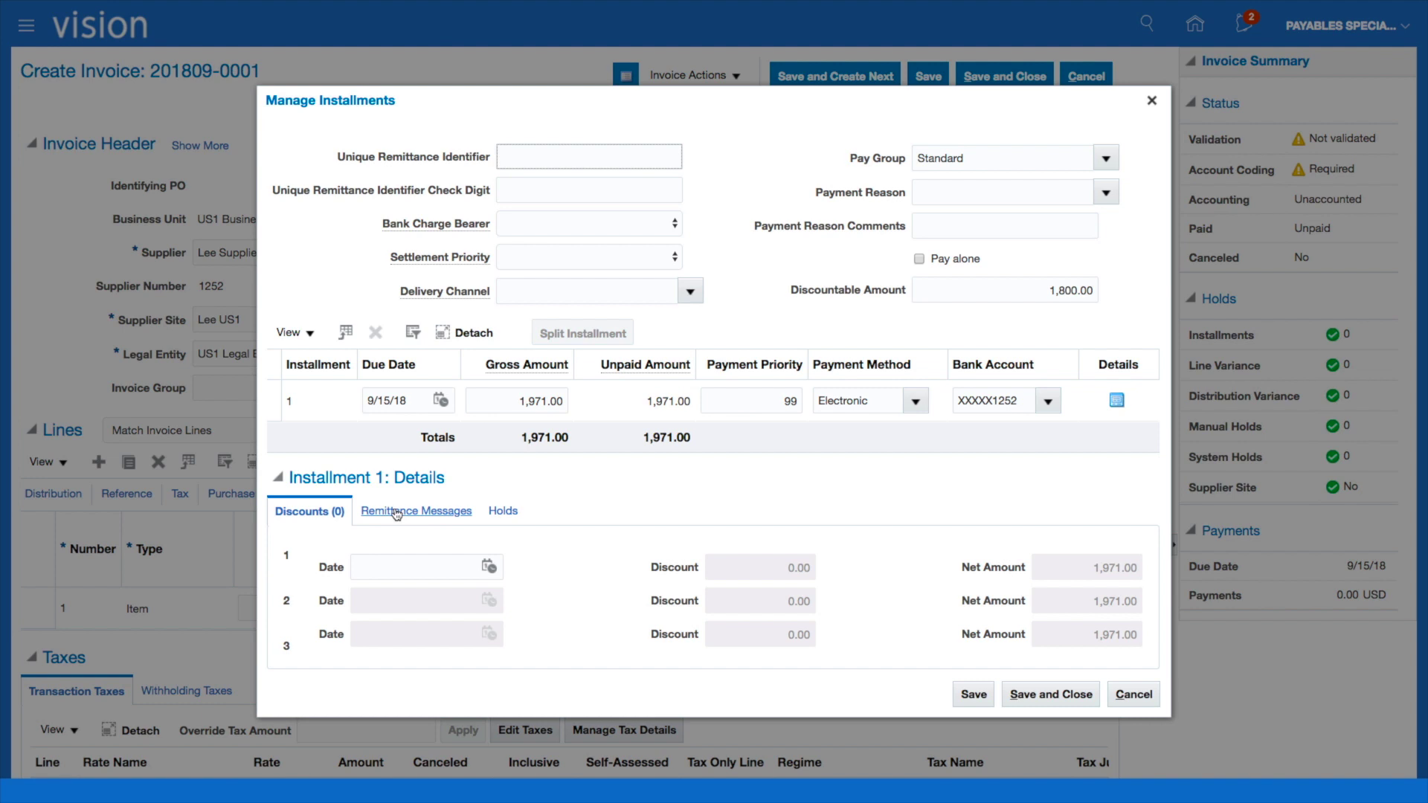
Step: Review the single 1,971.00 installment due 9/15/18 and its holds, leaving it unchanged
{"action": "left_click", "coordinate": [509, 513]}
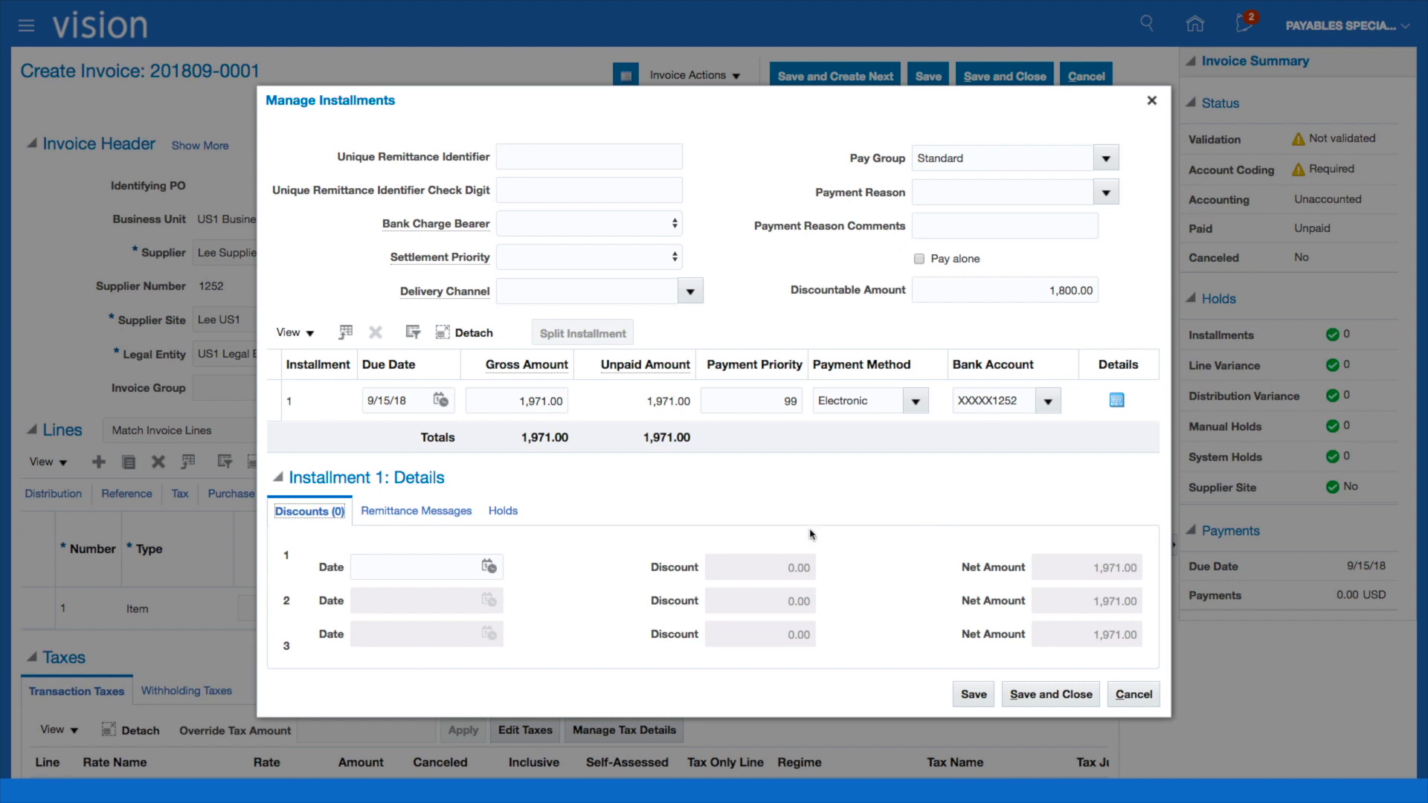
{"action": "left_click", "coordinate": [1136, 698]}
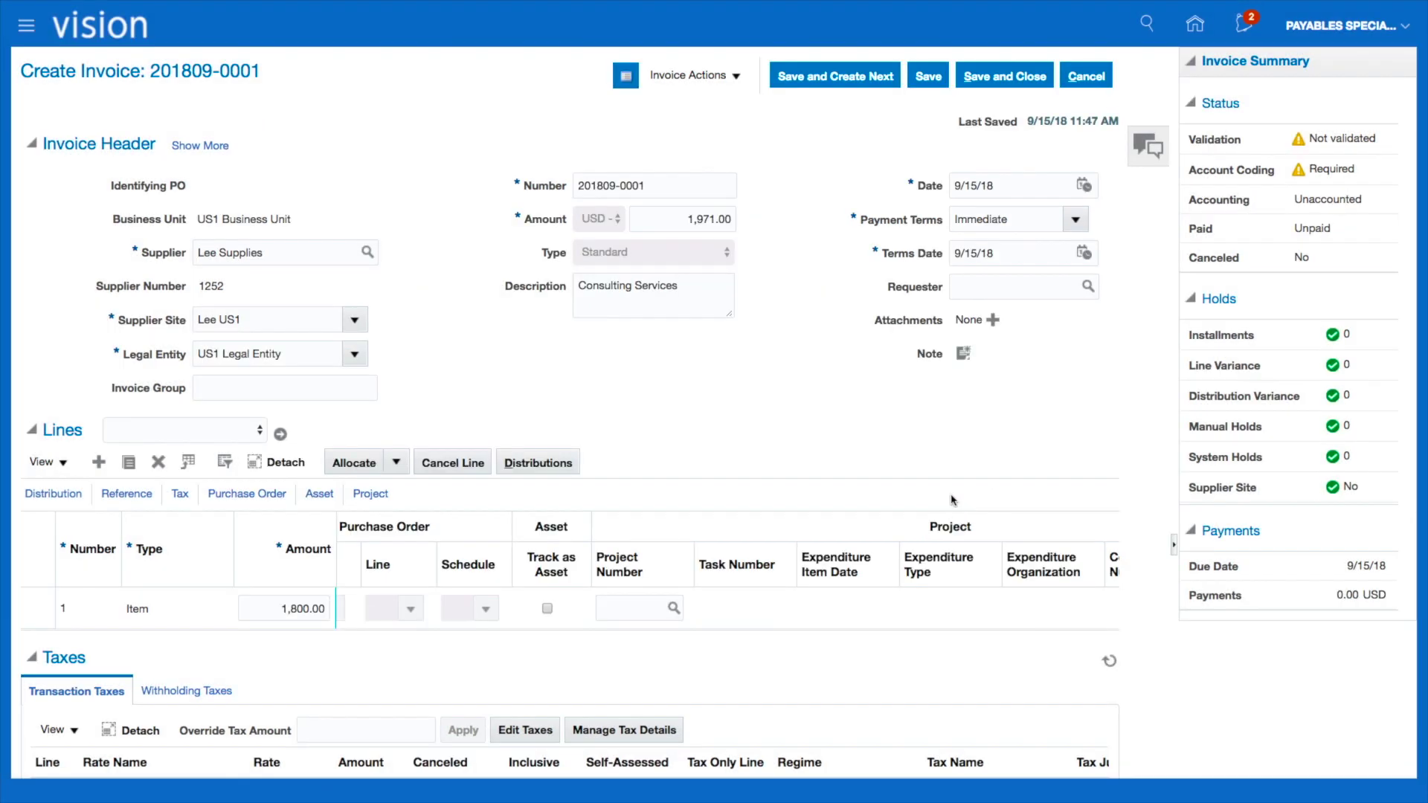
{"action": "left_click", "coordinate": [736, 77]}
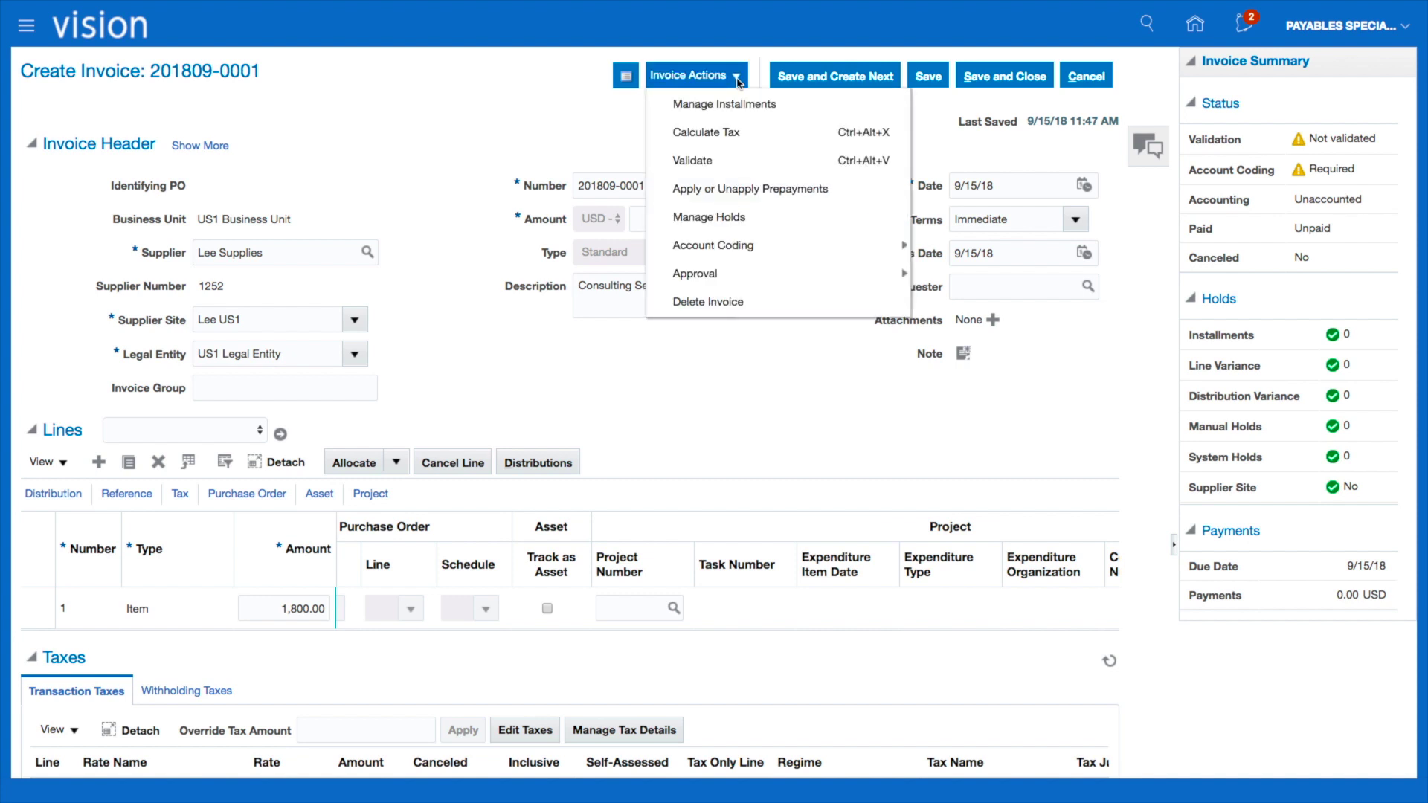
{"action": "left_click", "coordinate": [712, 163]}
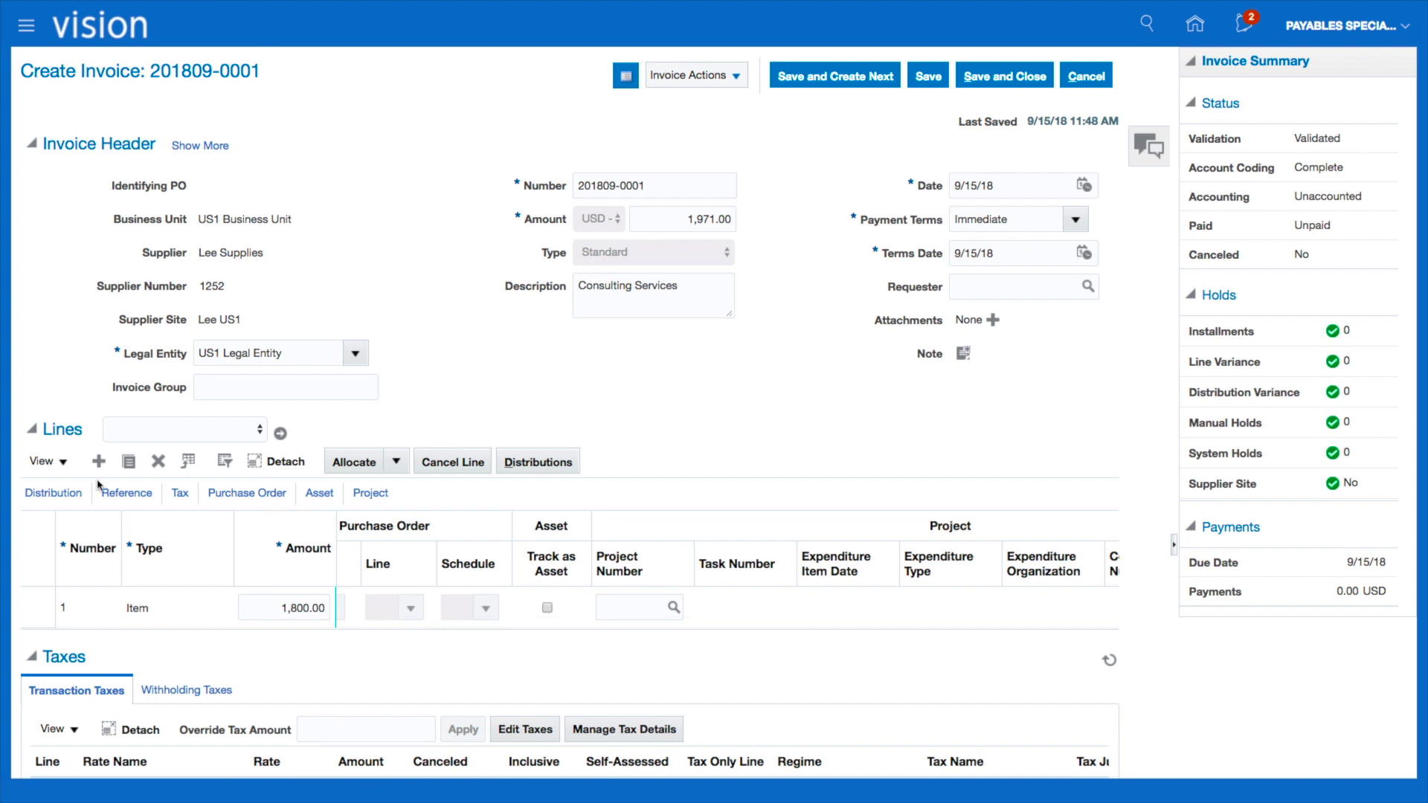
{"action": "left_click", "coordinate": [56, 500]}
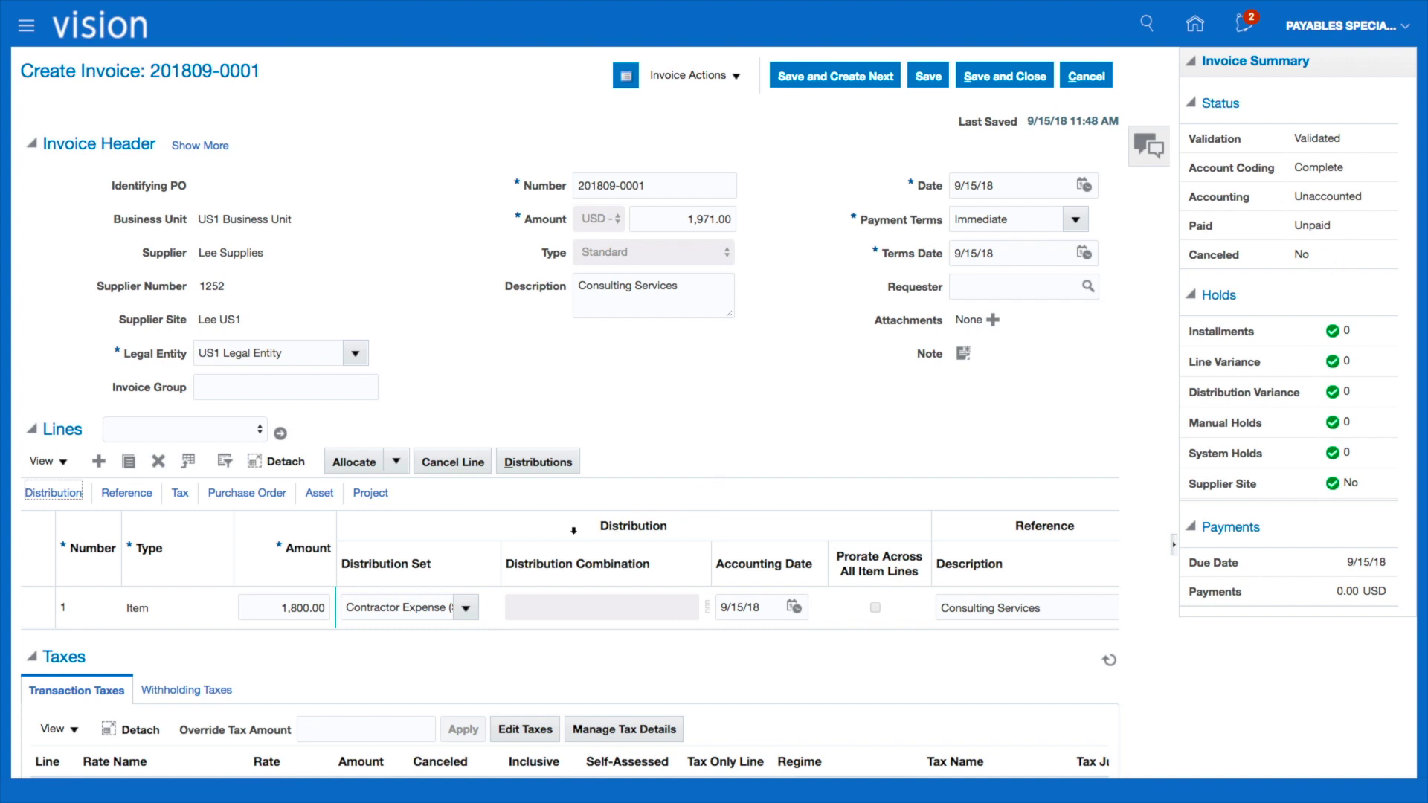
Step: Inspect the Contractor Expense line's account combination segments, closing both dialogs unchanged
{"action": "left_click", "coordinate": [533, 464]}
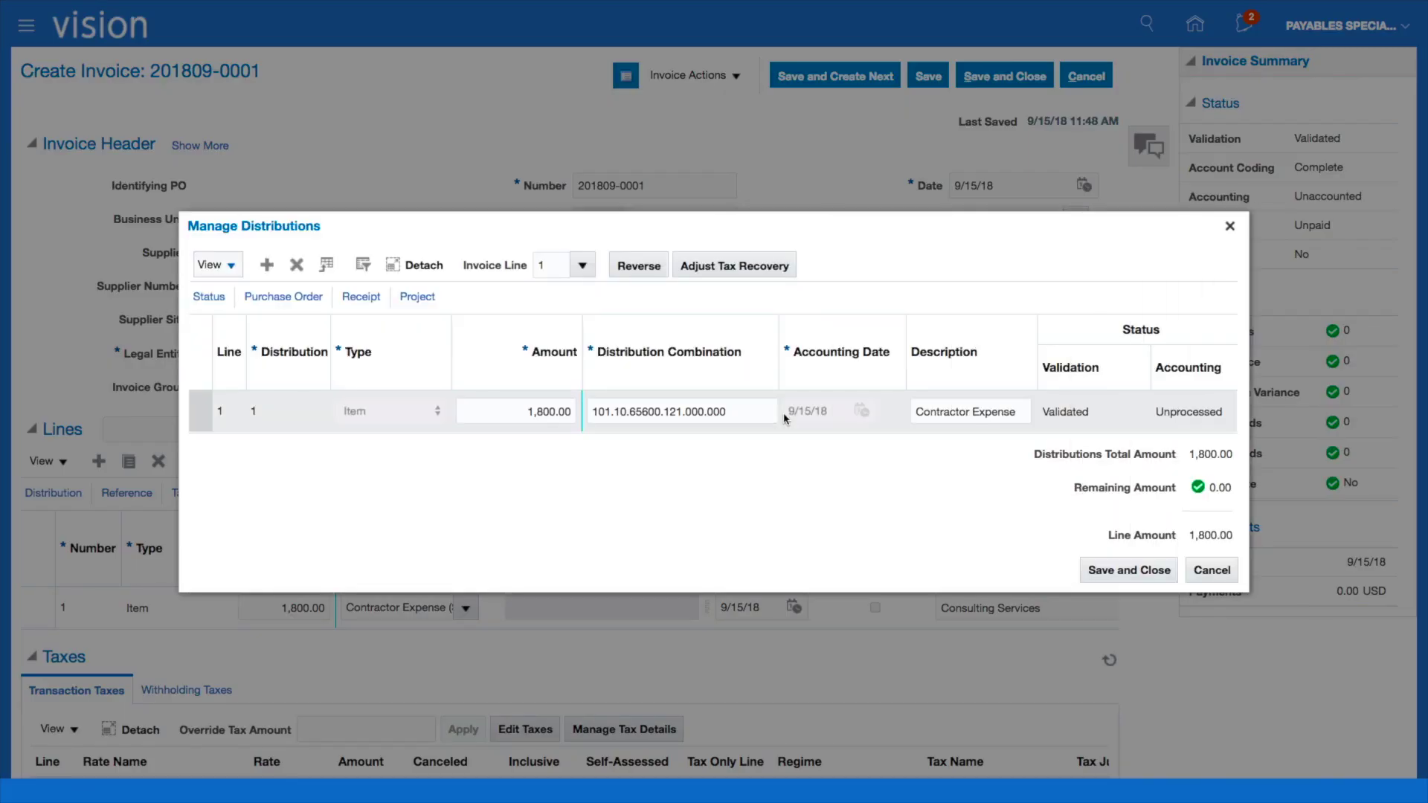
{"action": "left_click", "coordinate": [741, 410]}
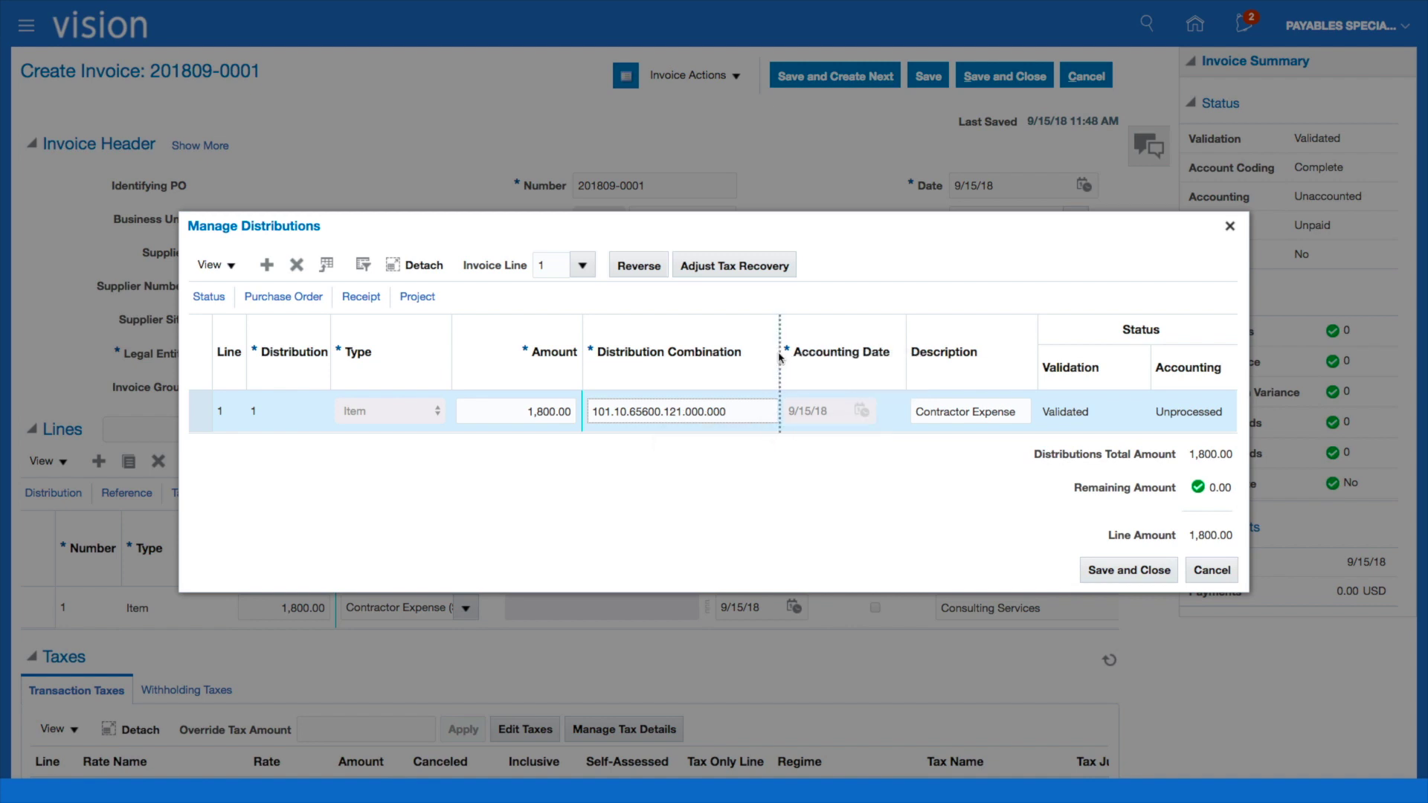
{"action": "left_click_drag", "start_coordinate": [780, 372], "coordinate": [809, 372]}
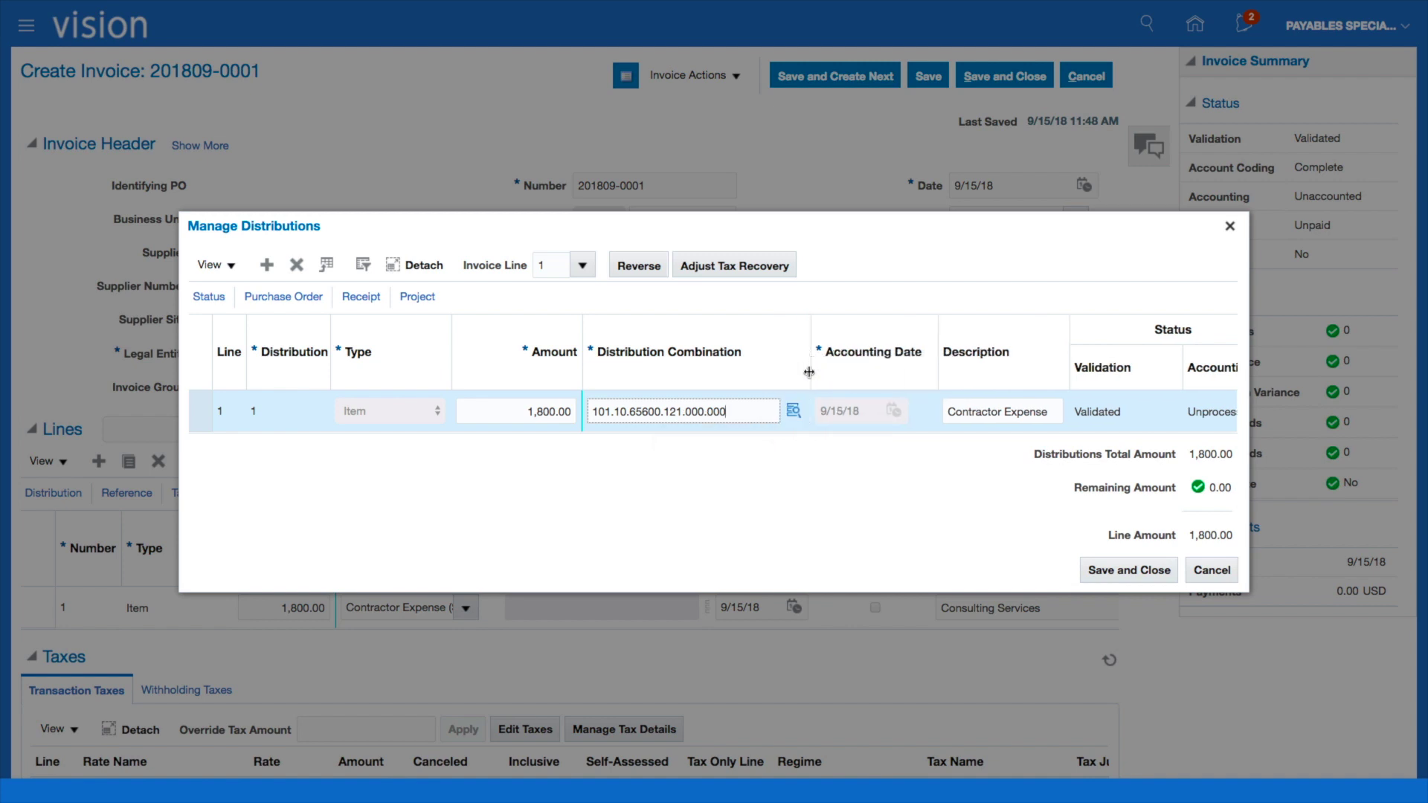
{"action": "left_click", "coordinate": [793, 411]}
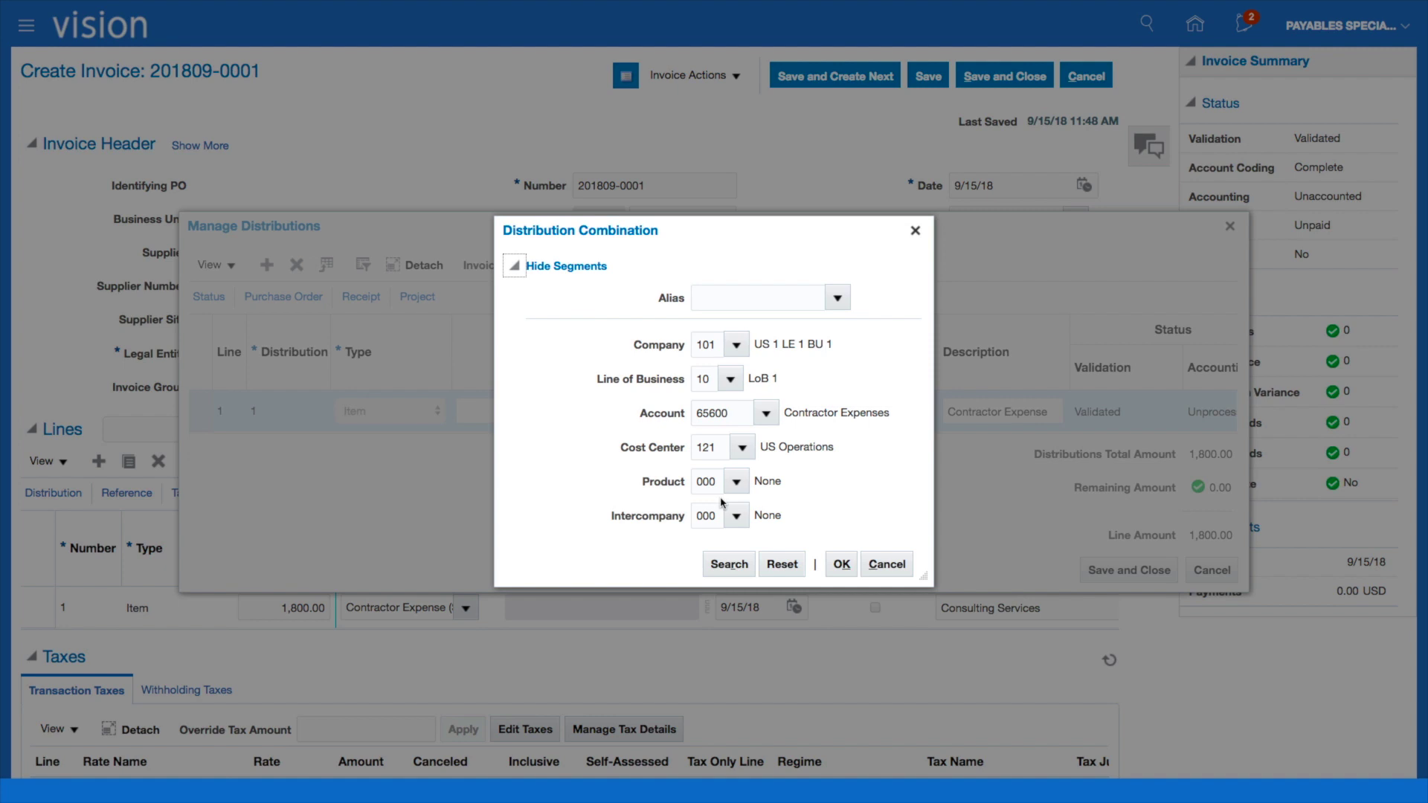
{"action": "left_click", "coordinate": [891, 567]}
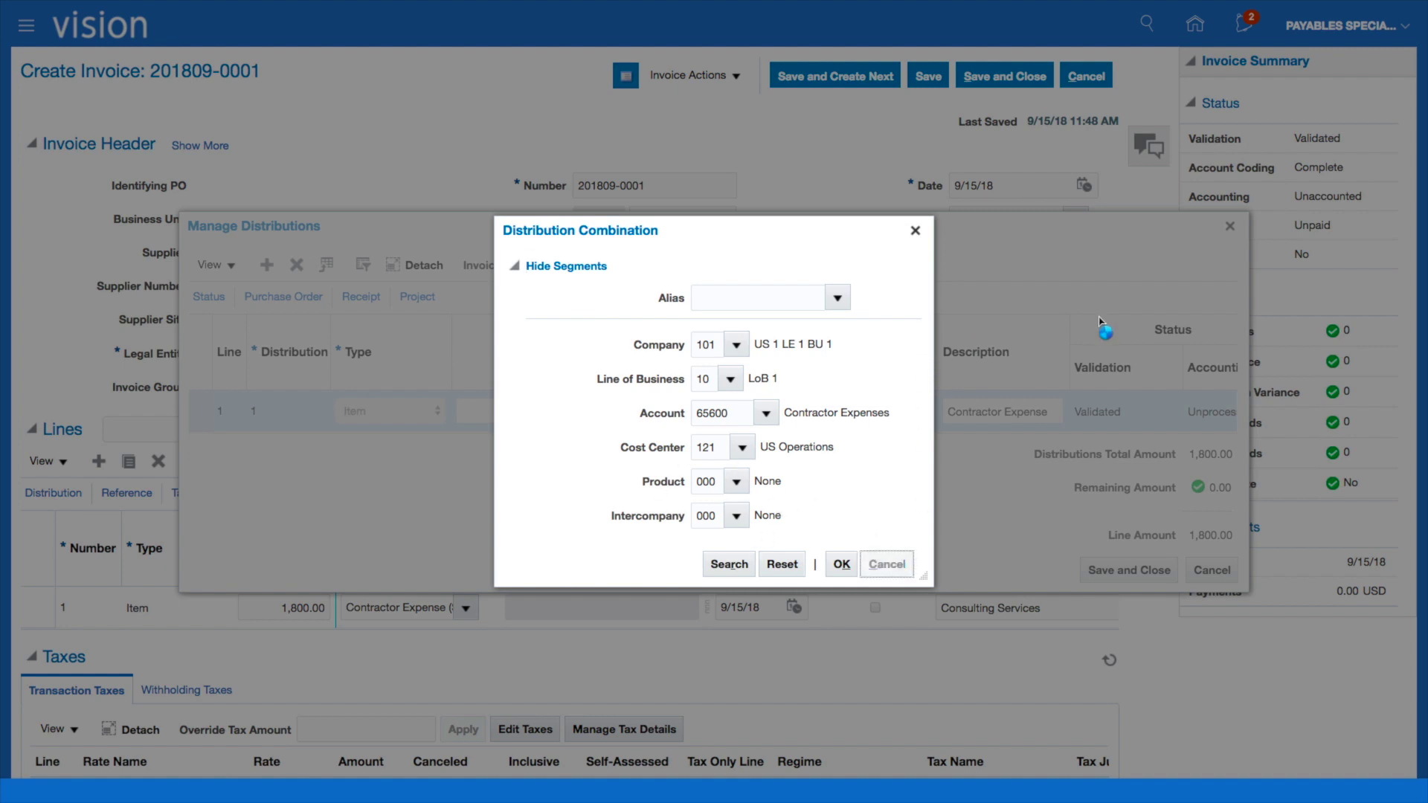
{"action": "left_click", "coordinate": [1202, 571]}
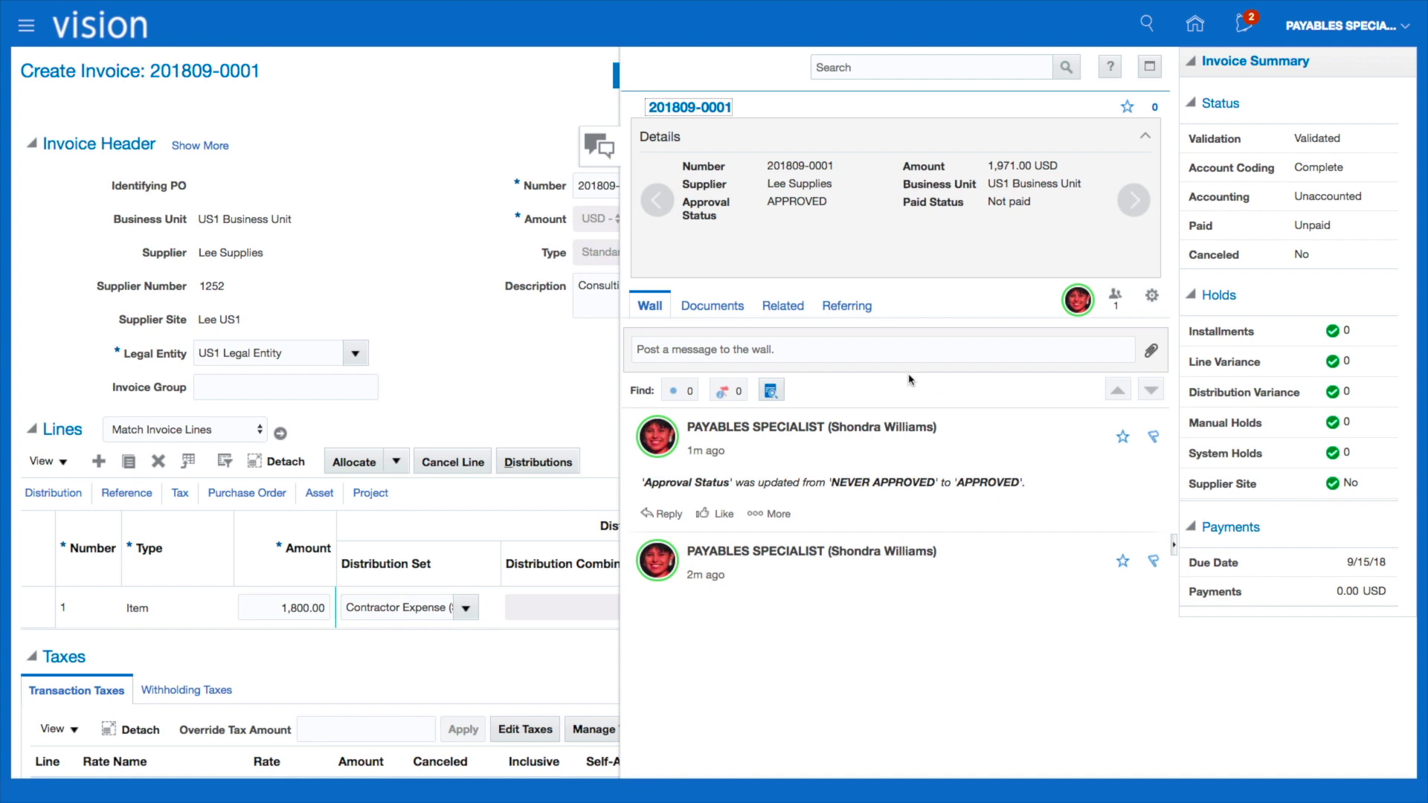
Step: Check the invoice's Documents tab, then return to the Wall and start a new message
{"action": "left_click", "coordinate": [706, 307]}
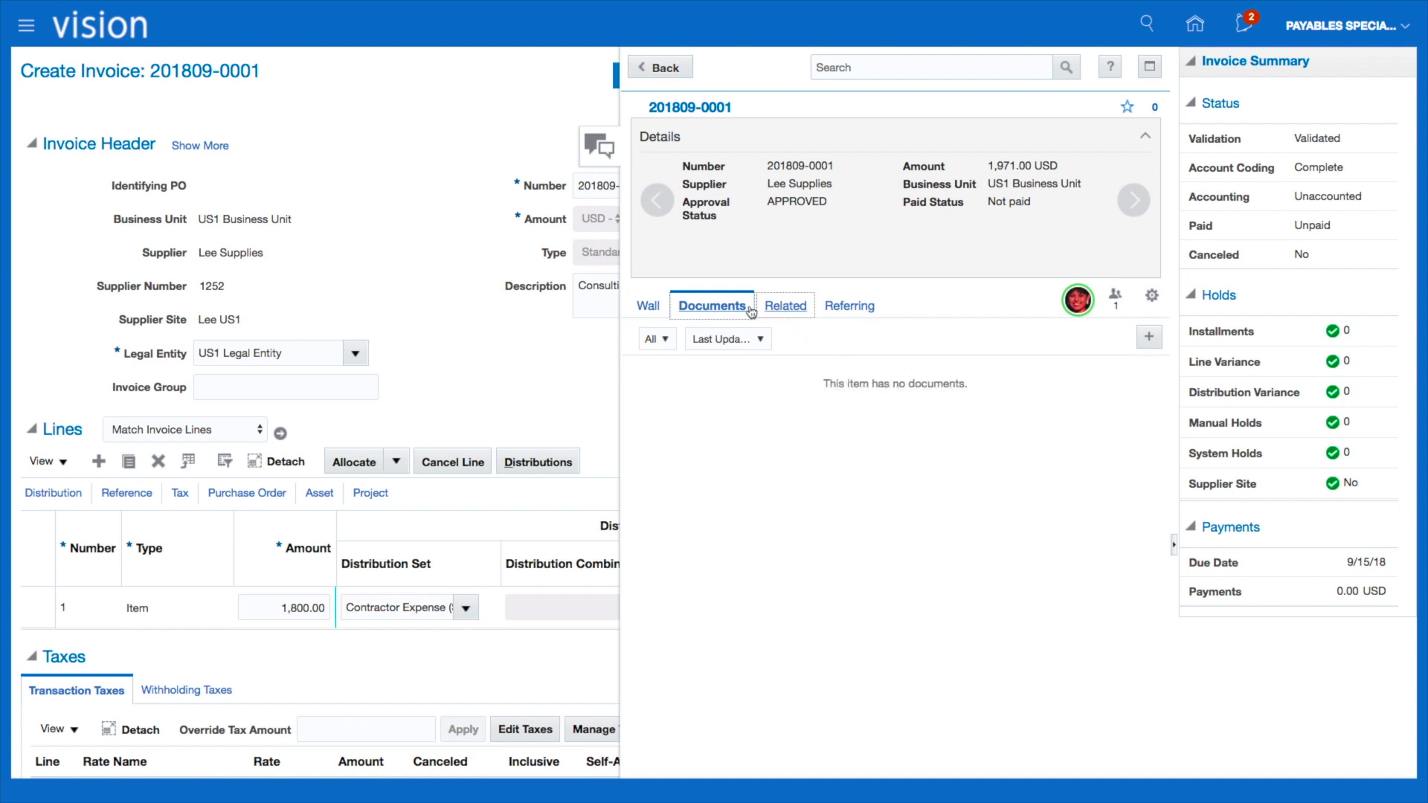
{"action": "left_click", "coordinate": [650, 307]}
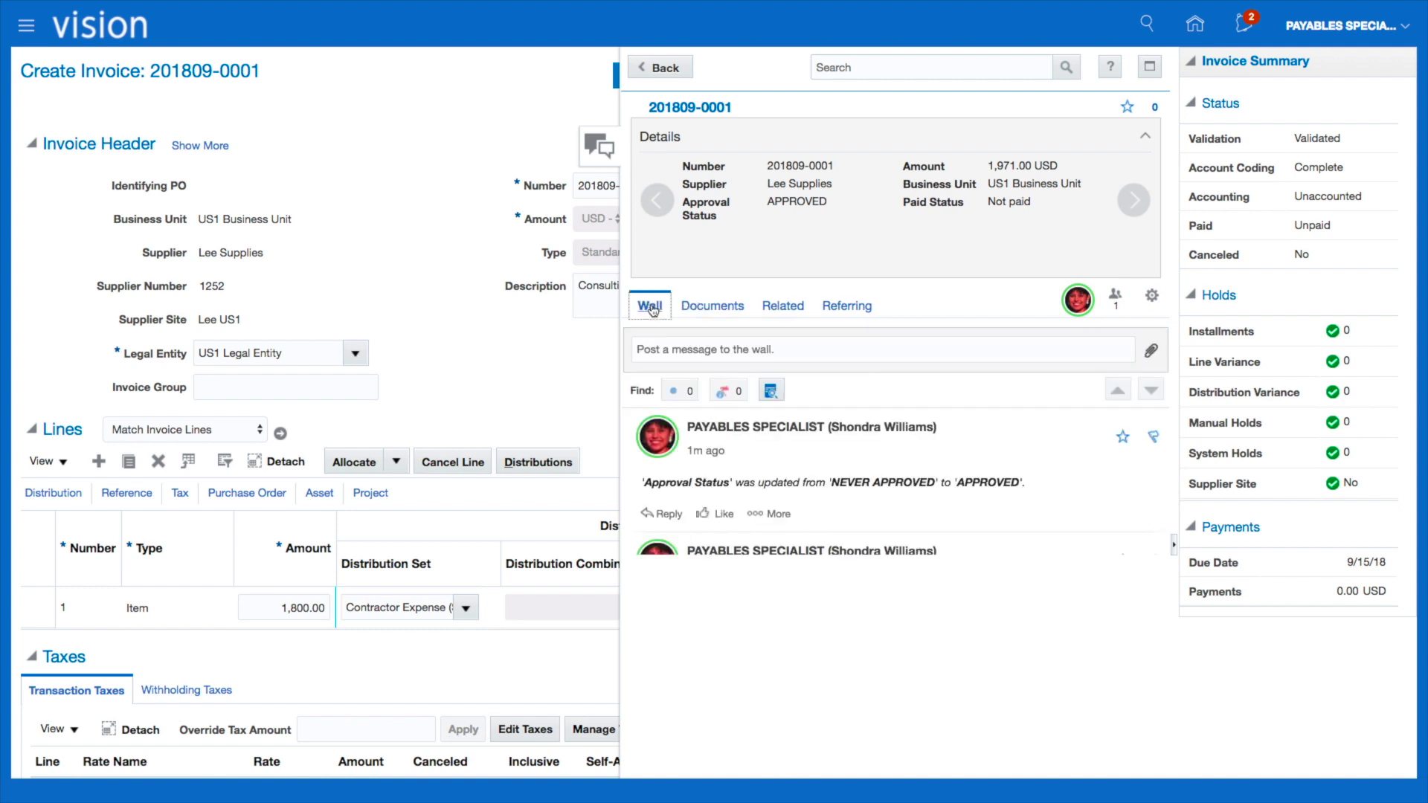
{"action": "left_click", "coordinate": [676, 357]}
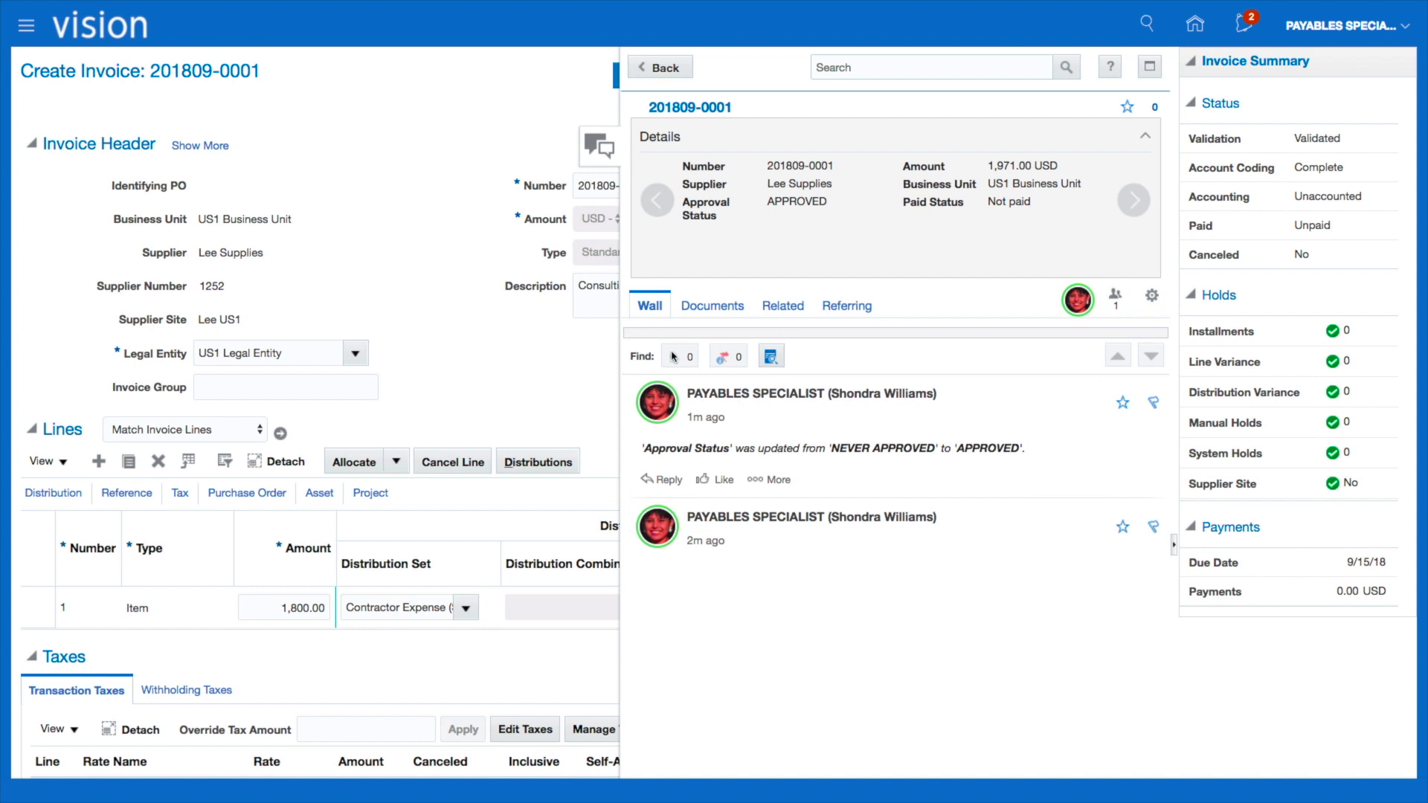
{"action": "left_click", "coordinate": [655, 314]}
{"action": "left_click", "coordinate": [661, 332]}
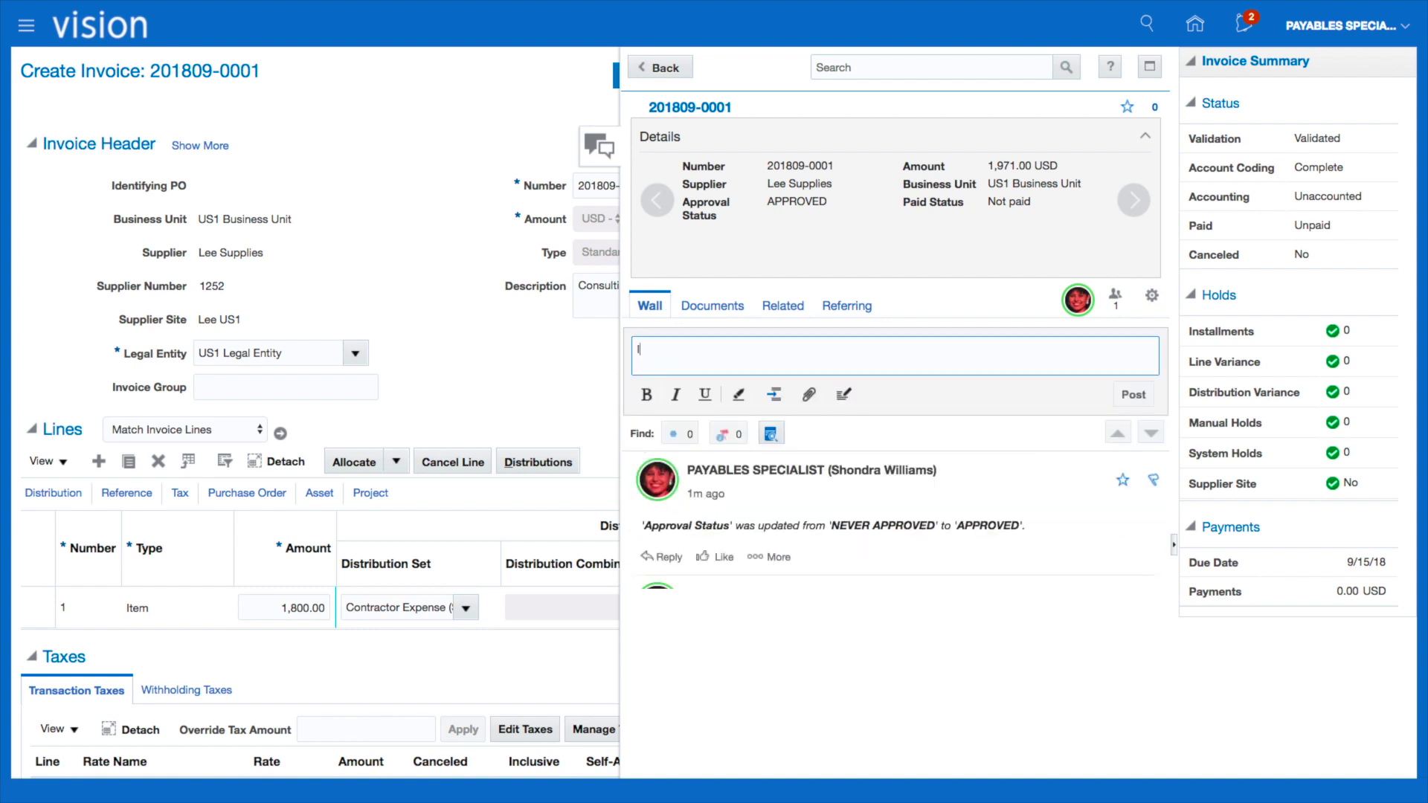
Step: Post 'Invoice for the New York Contractor' to the wall, editing it to fix the Contractor typo
{"action": "type", "text": "Invoice for the N"}
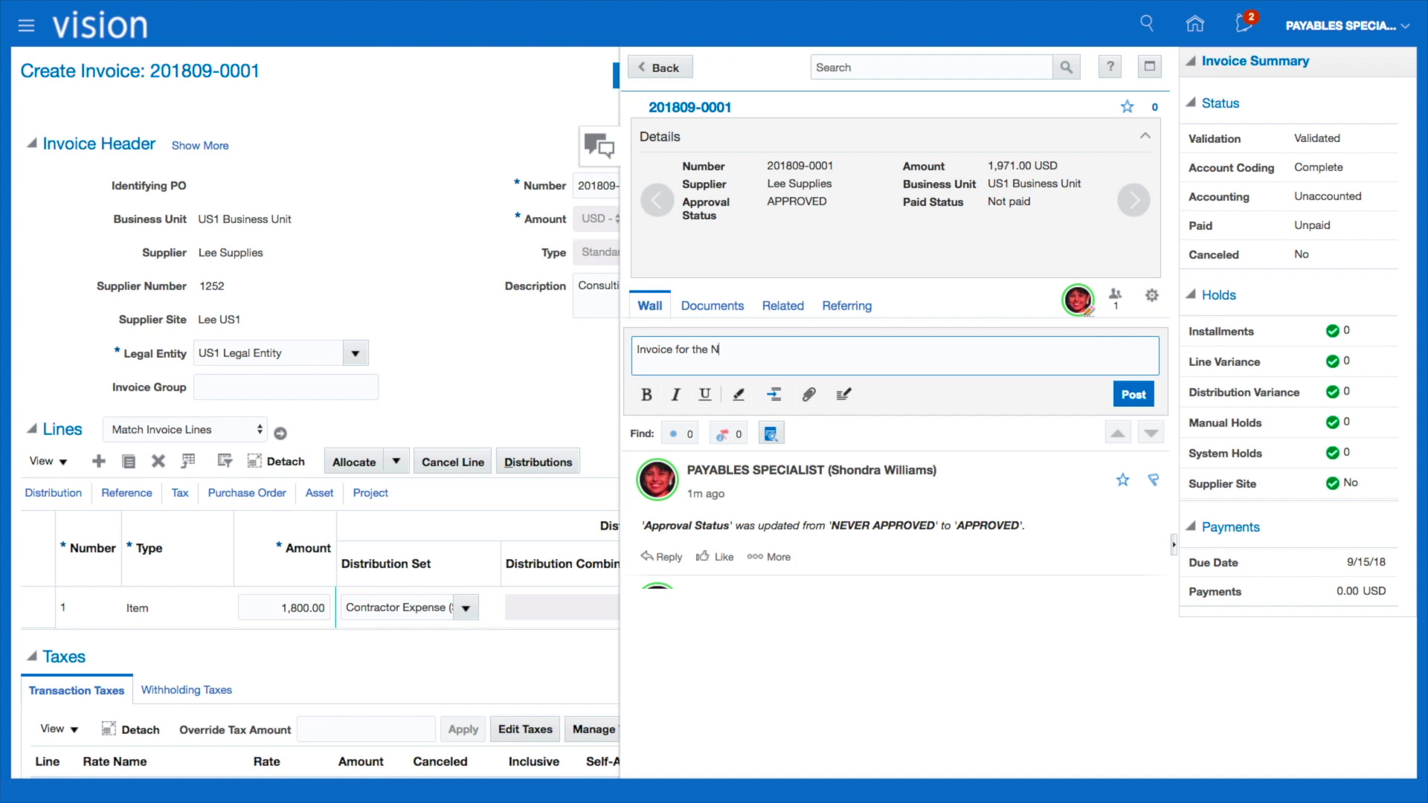
{"action": "type", "text": "ew York Contrctaor"}
{"action": "left_click", "coordinate": [1133, 394]}
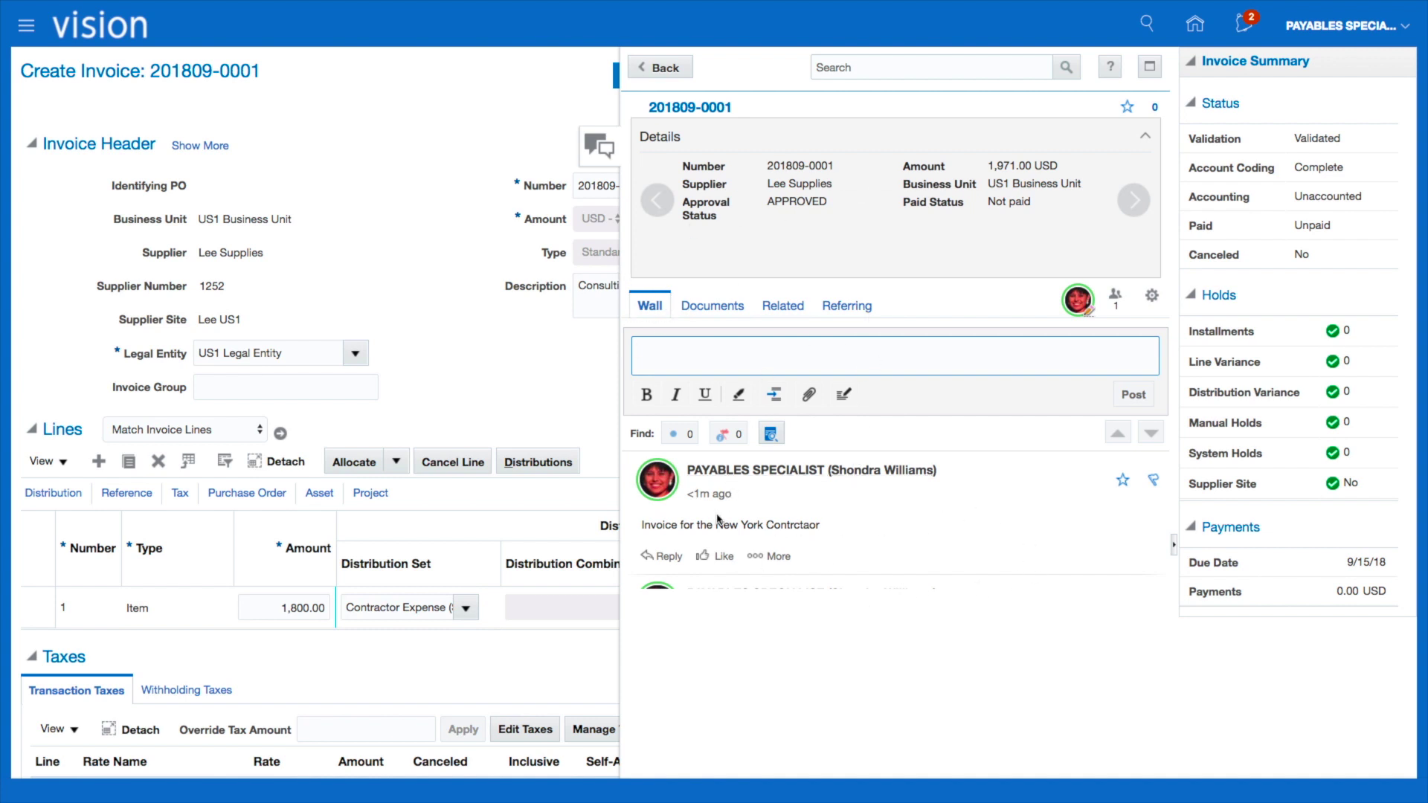
{"action": "left_click", "coordinate": [772, 556]}
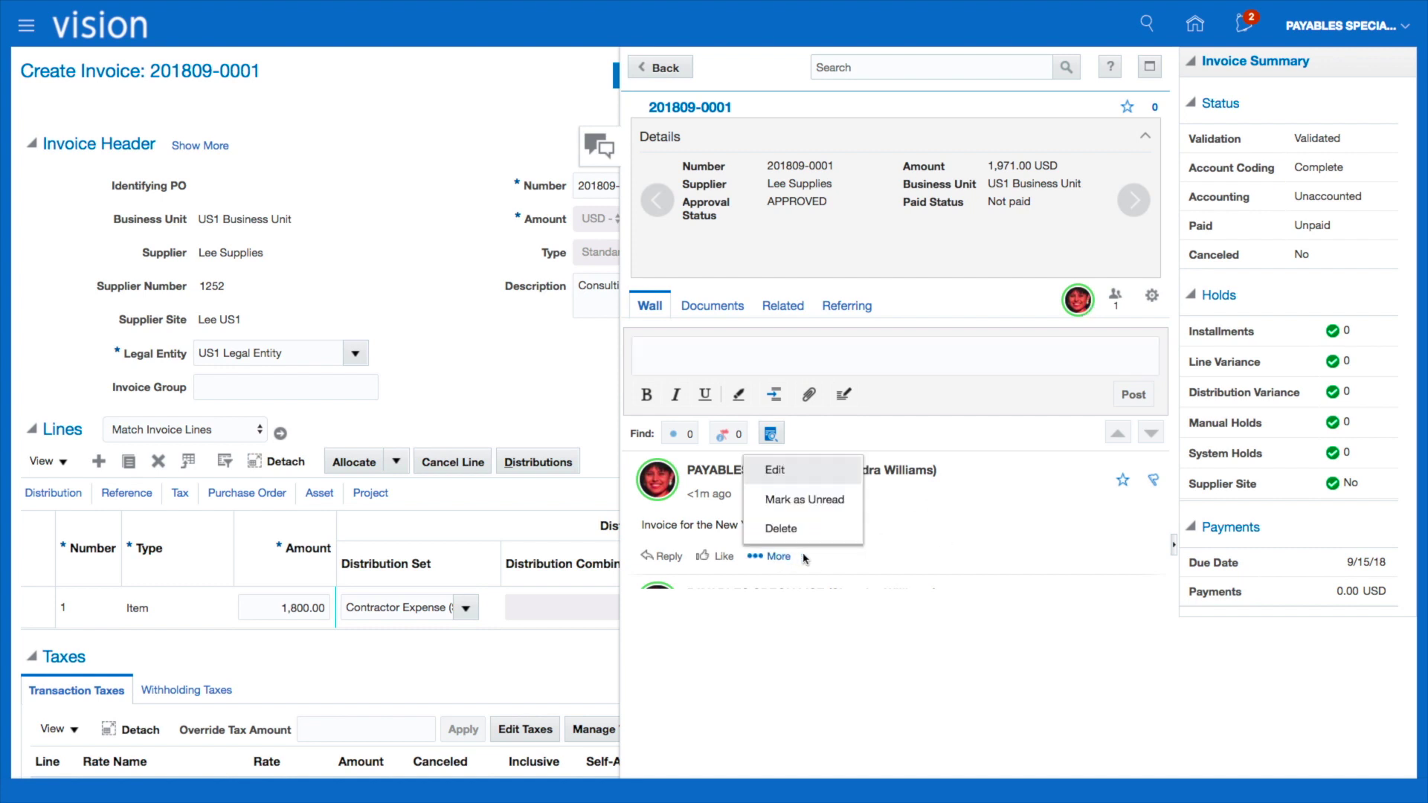
{"action": "left_click", "coordinate": [778, 470]}
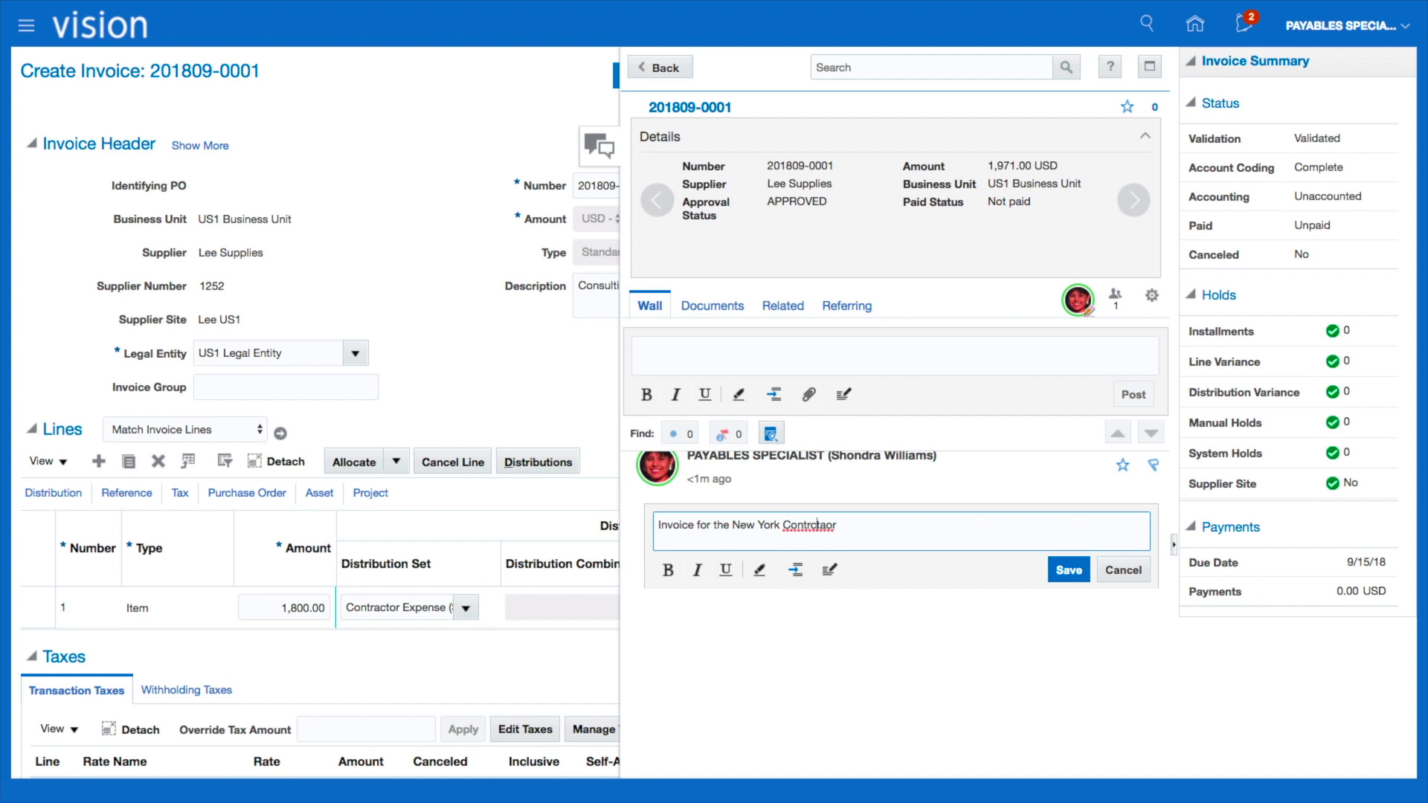
{"action": "type", "text": "a"}
{"action": "key", "text": "BackSpace"}
{"action": "left_click", "coordinate": [1068, 570]}
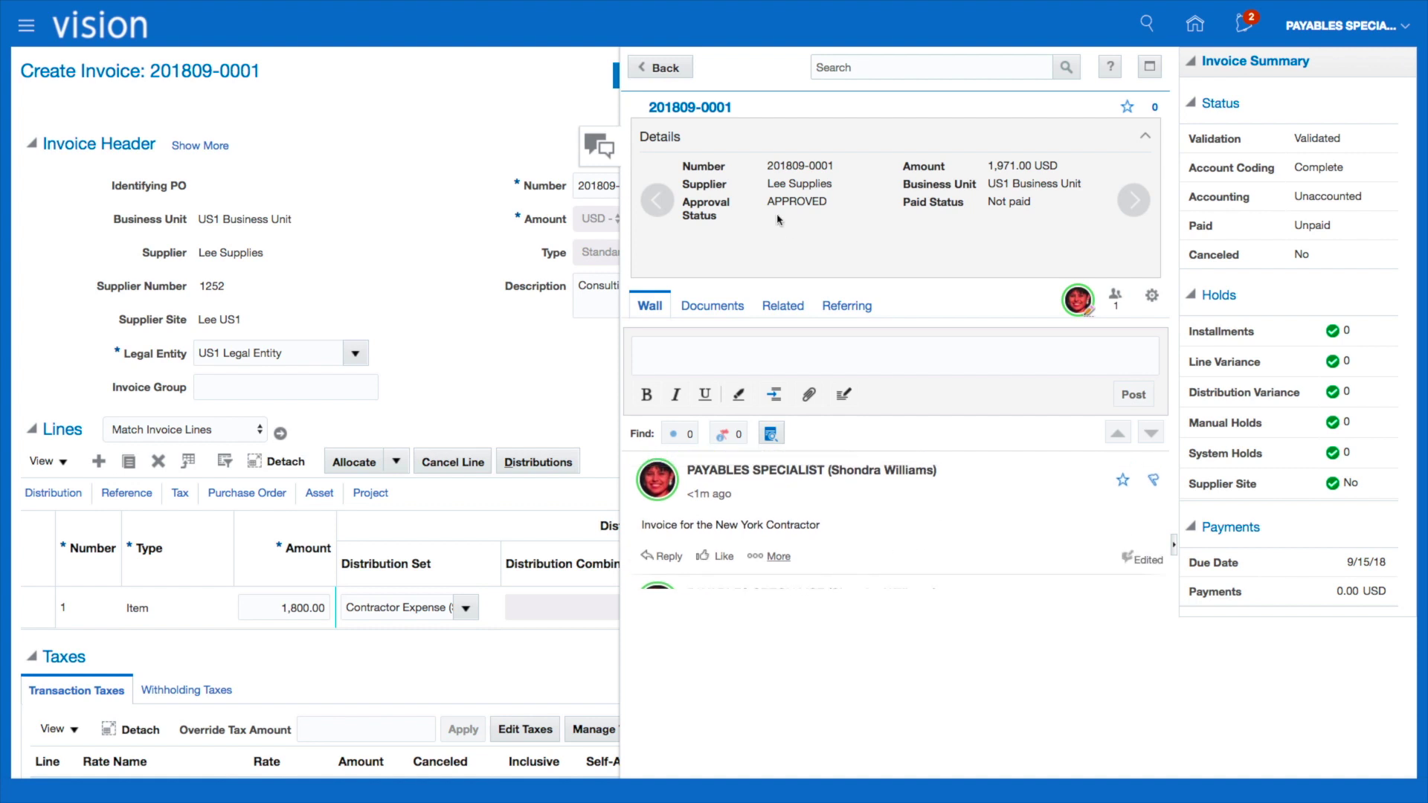
Step: Close the conversation panel and check who created and last updated the invoice
{"action": "left_click", "coordinate": [607, 138]}
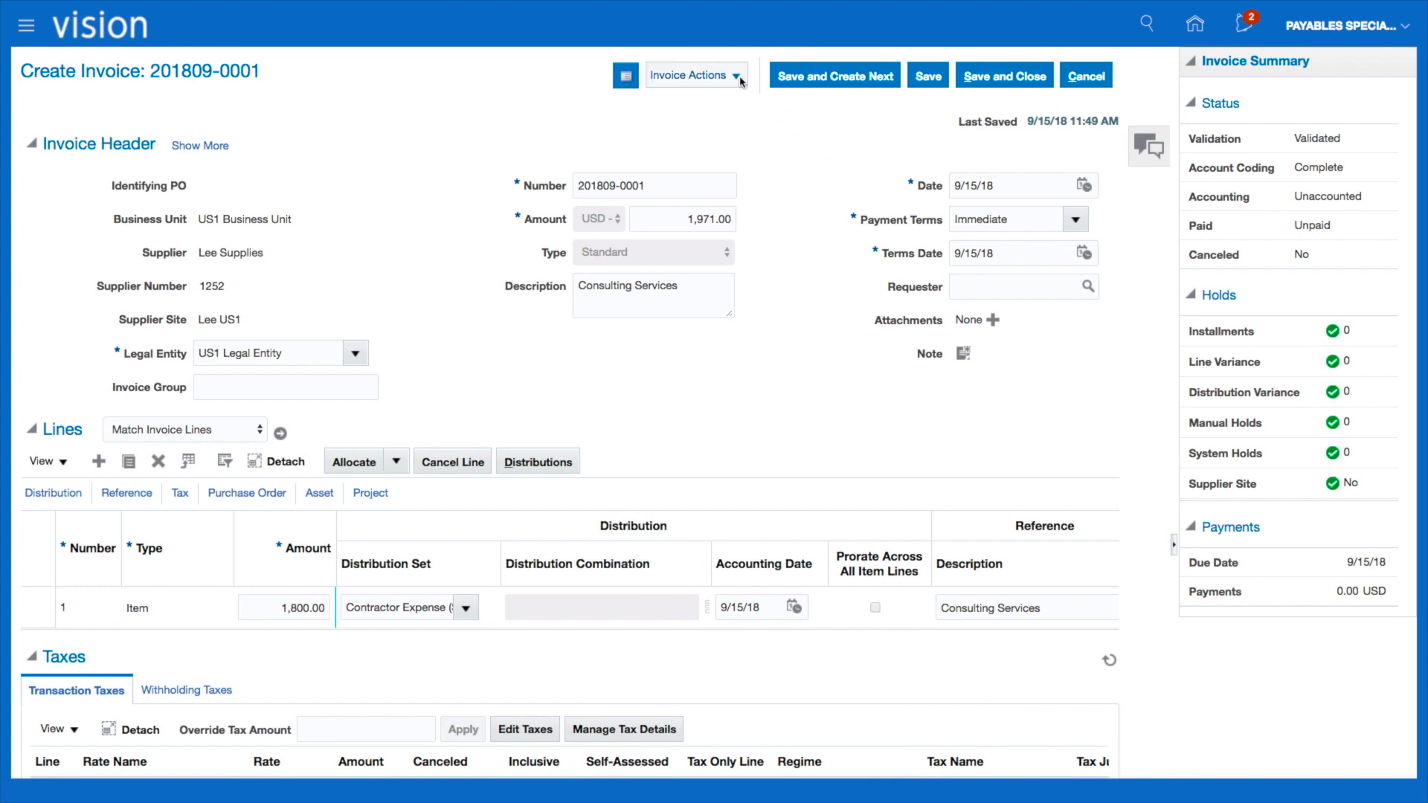
{"action": "left_click", "coordinate": [625, 77]}
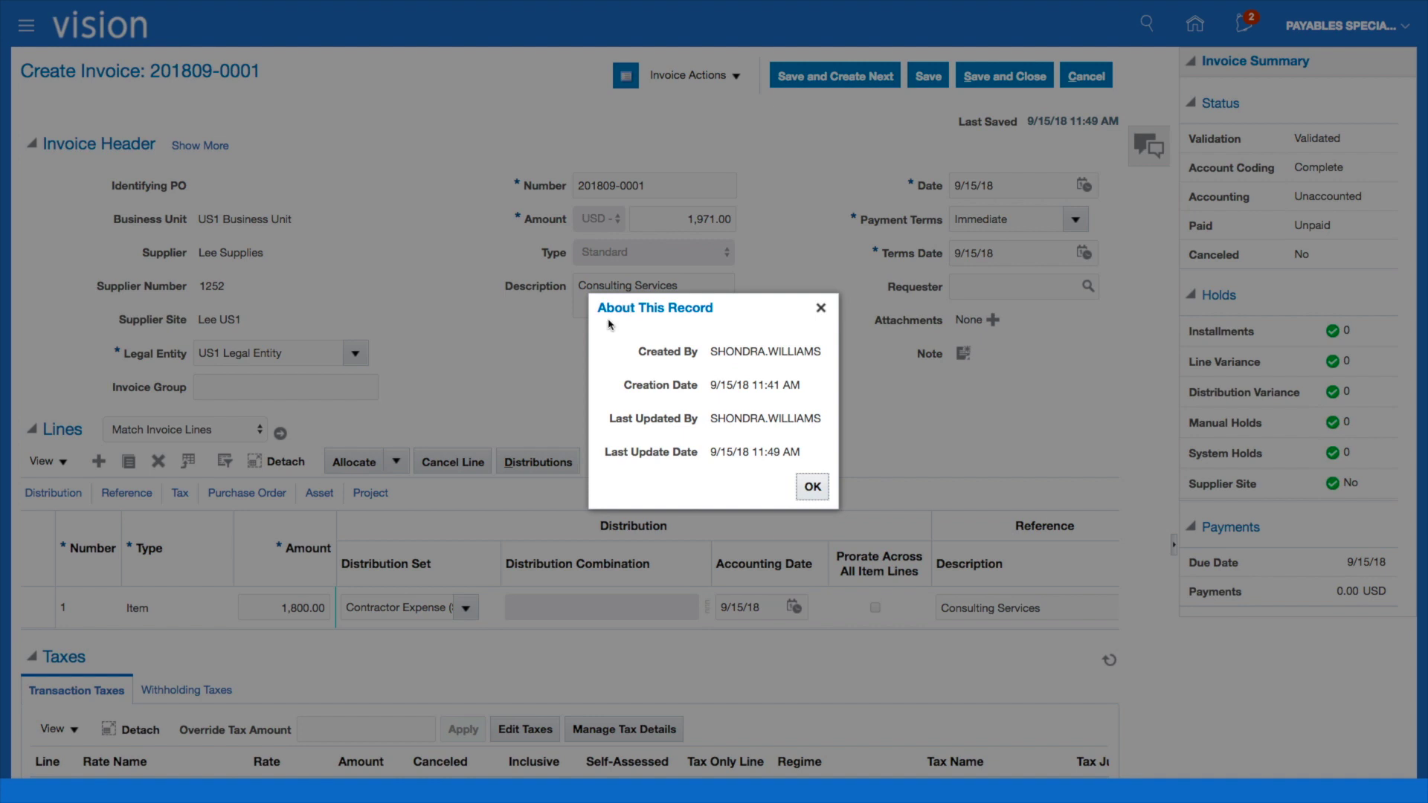
{"action": "left_click", "coordinate": [813, 487]}
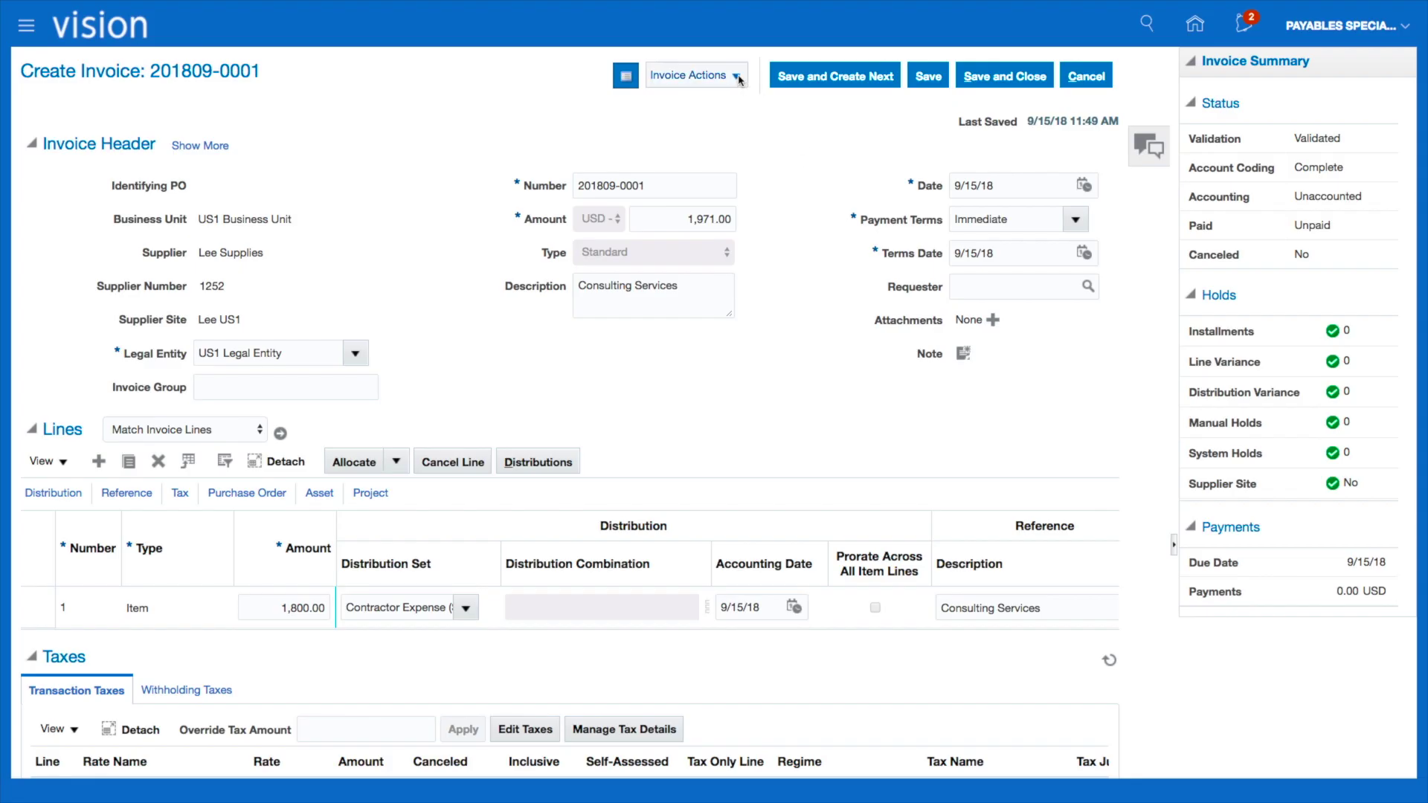
Step: Look over the Invoice Actions without choosing one, then save and close the invoice
{"action": "left_click", "coordinate": [736, 76]}
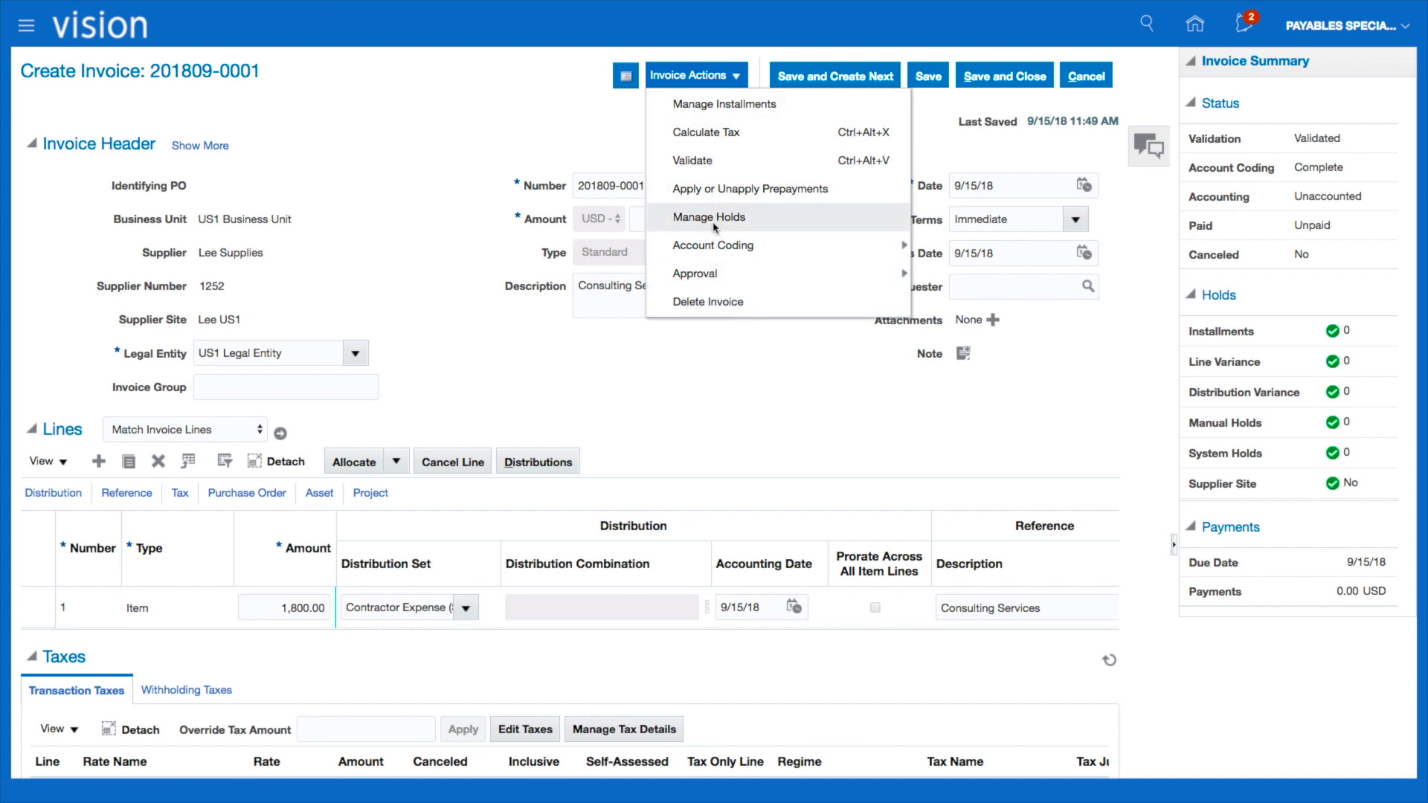
{"action": "mouse_move", "coordinate": [714, 281]}
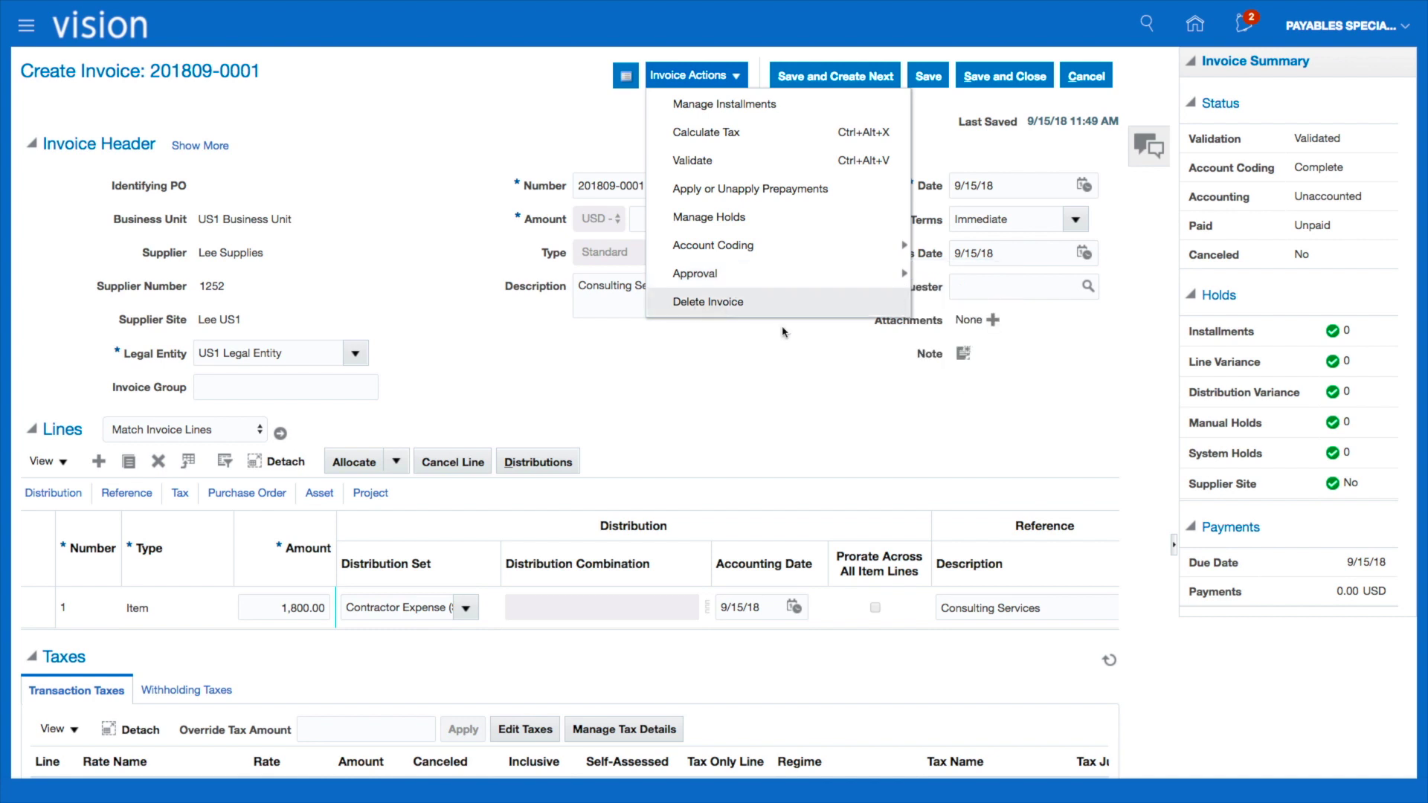
{"action": "left_click", "coordinate": [823, 395]}
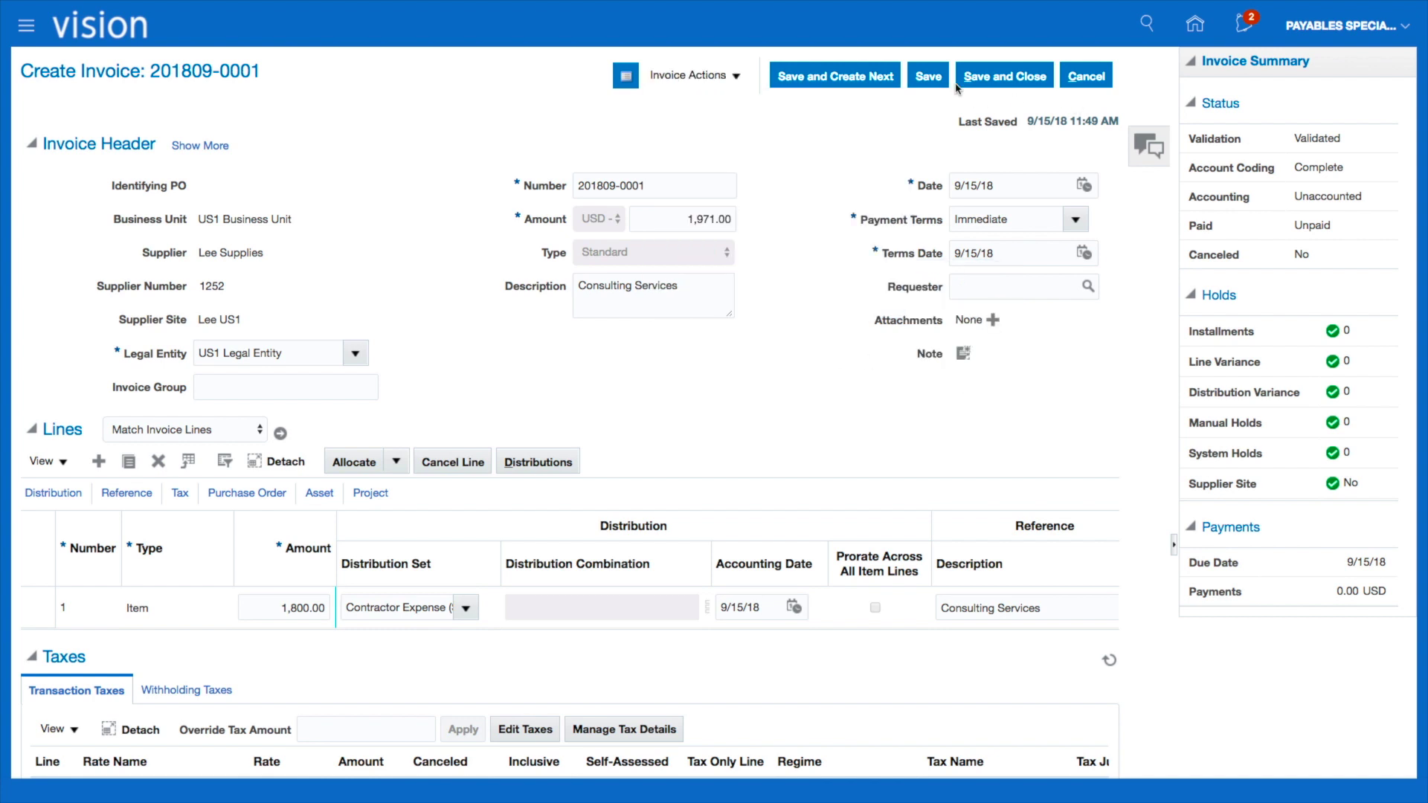
{"action": "left_click", "coordinate": [1004, 77]}
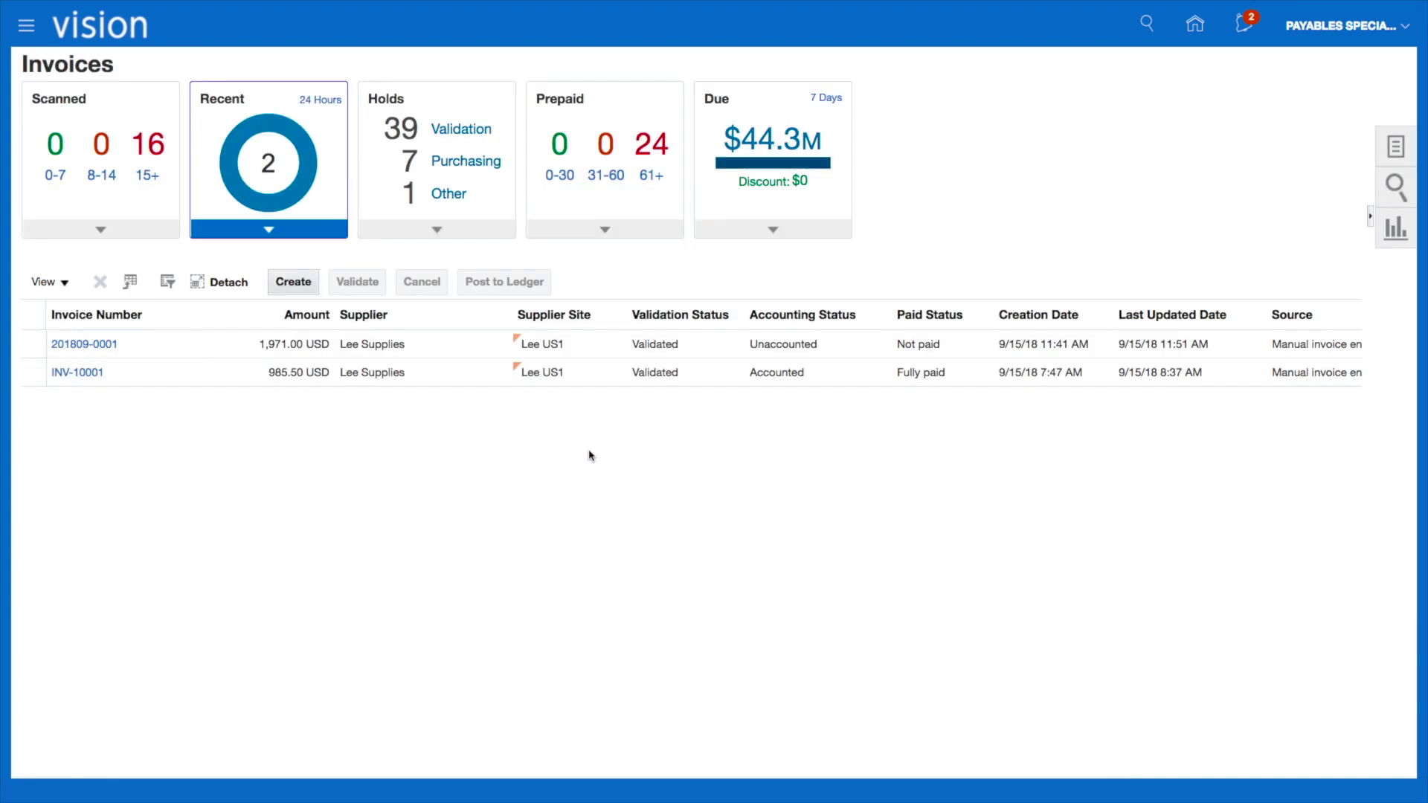
{"action": "left_click", "coordinate": [418, 354]}
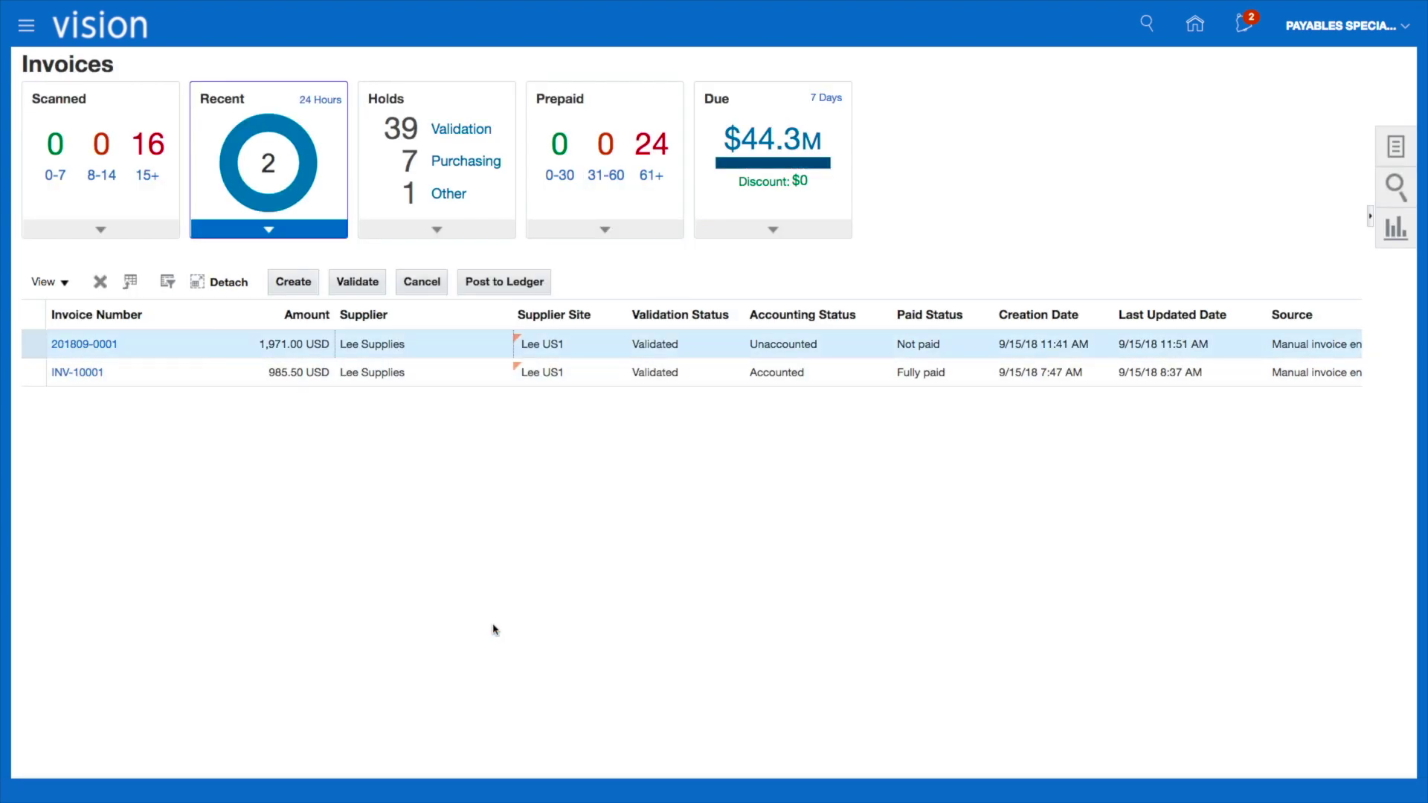